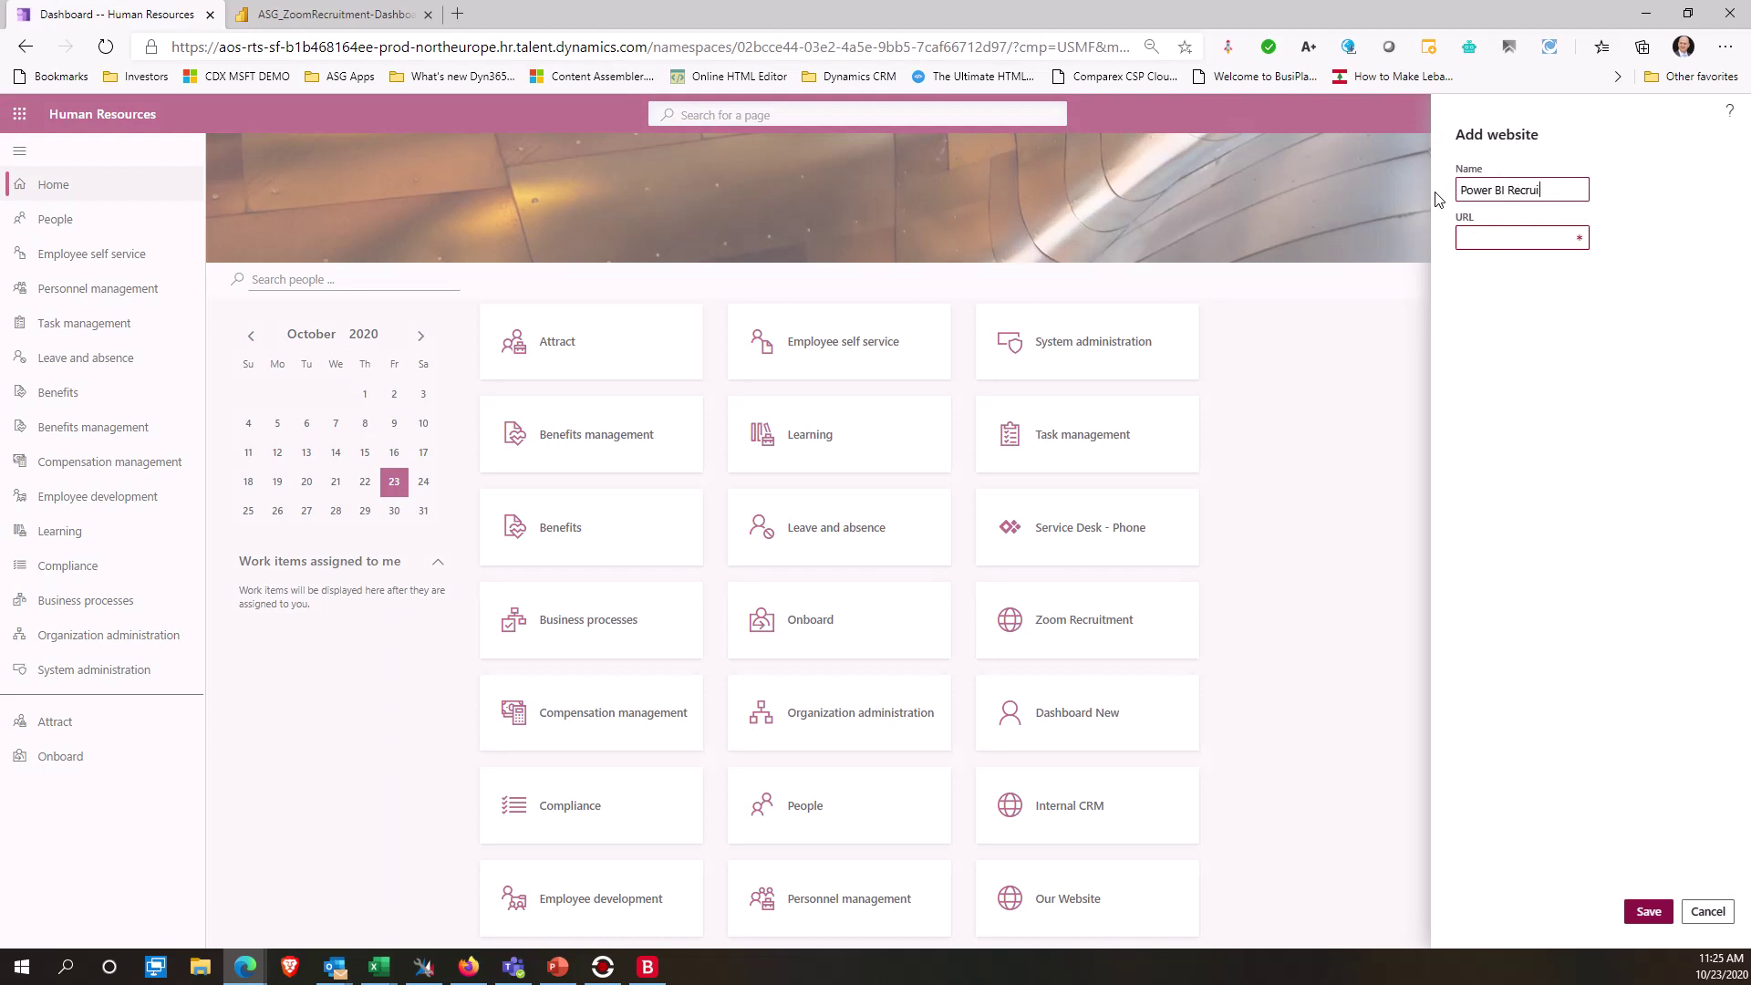
Name the website Power BI Recruitment Dashboard, and switch to Power BI to get the secure embed link for the full ASG_ZoomRecruitment-Dashboard report.
text(Dashboard)
click(317, 16)
click(1152, 399)
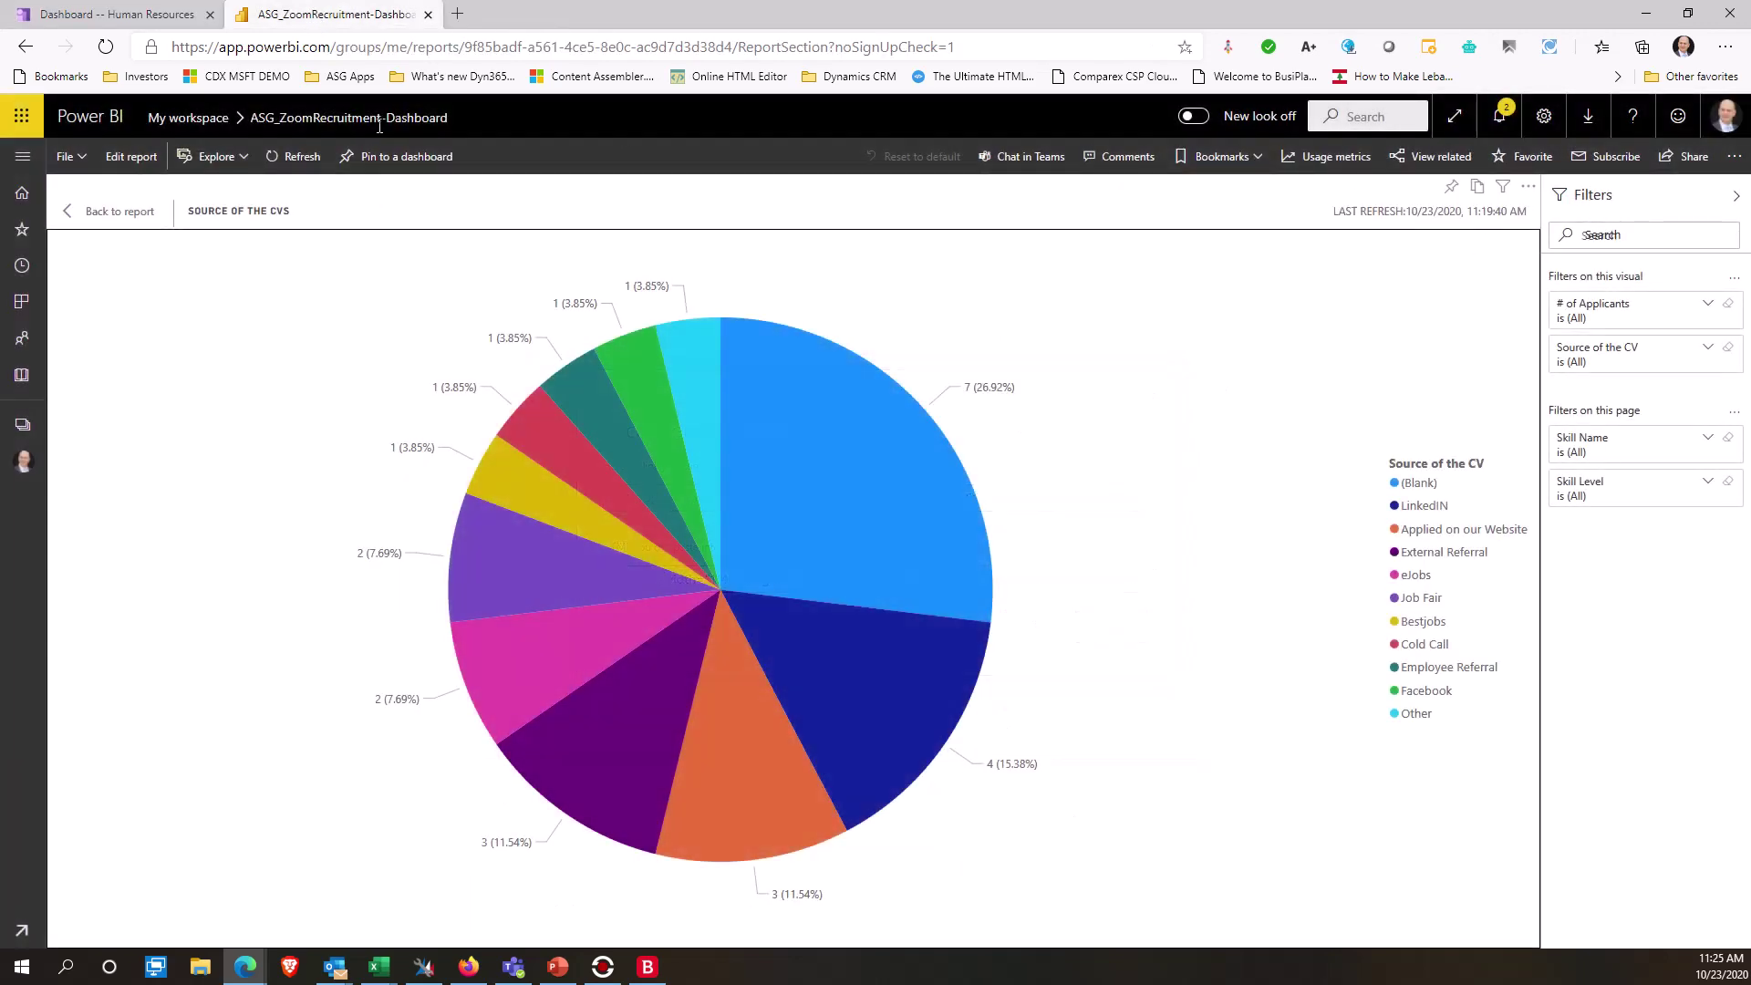
click(129, 211)
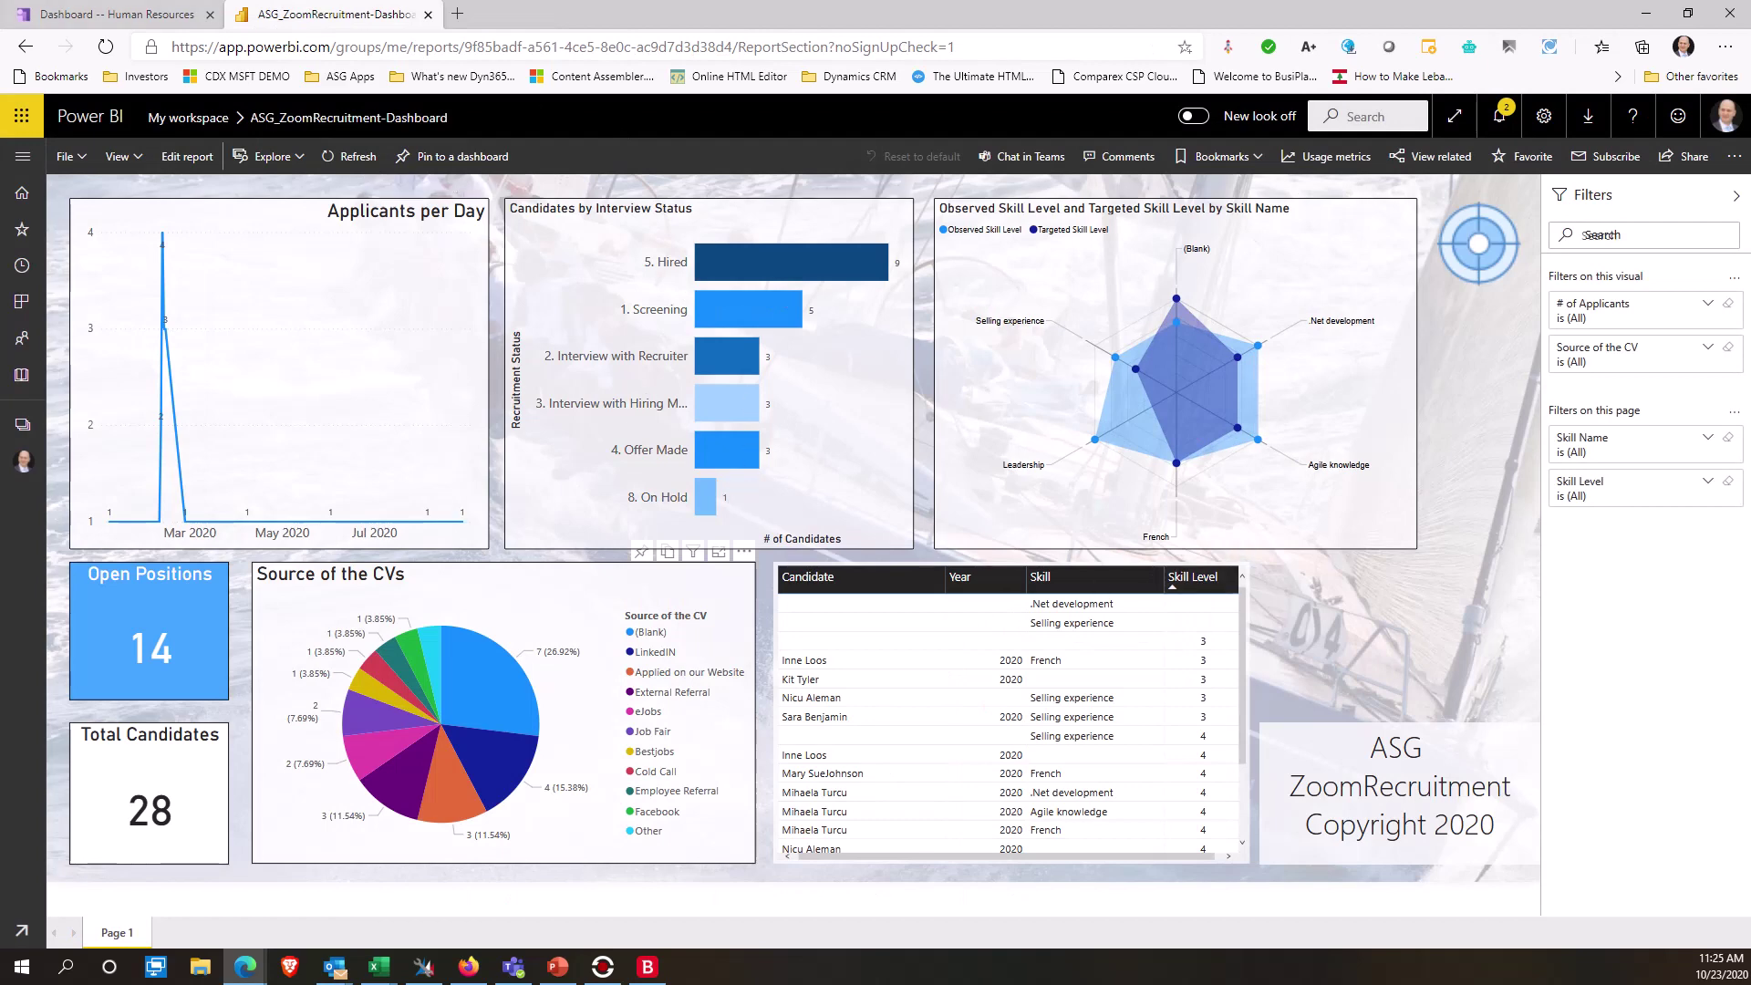
click(65, 157)
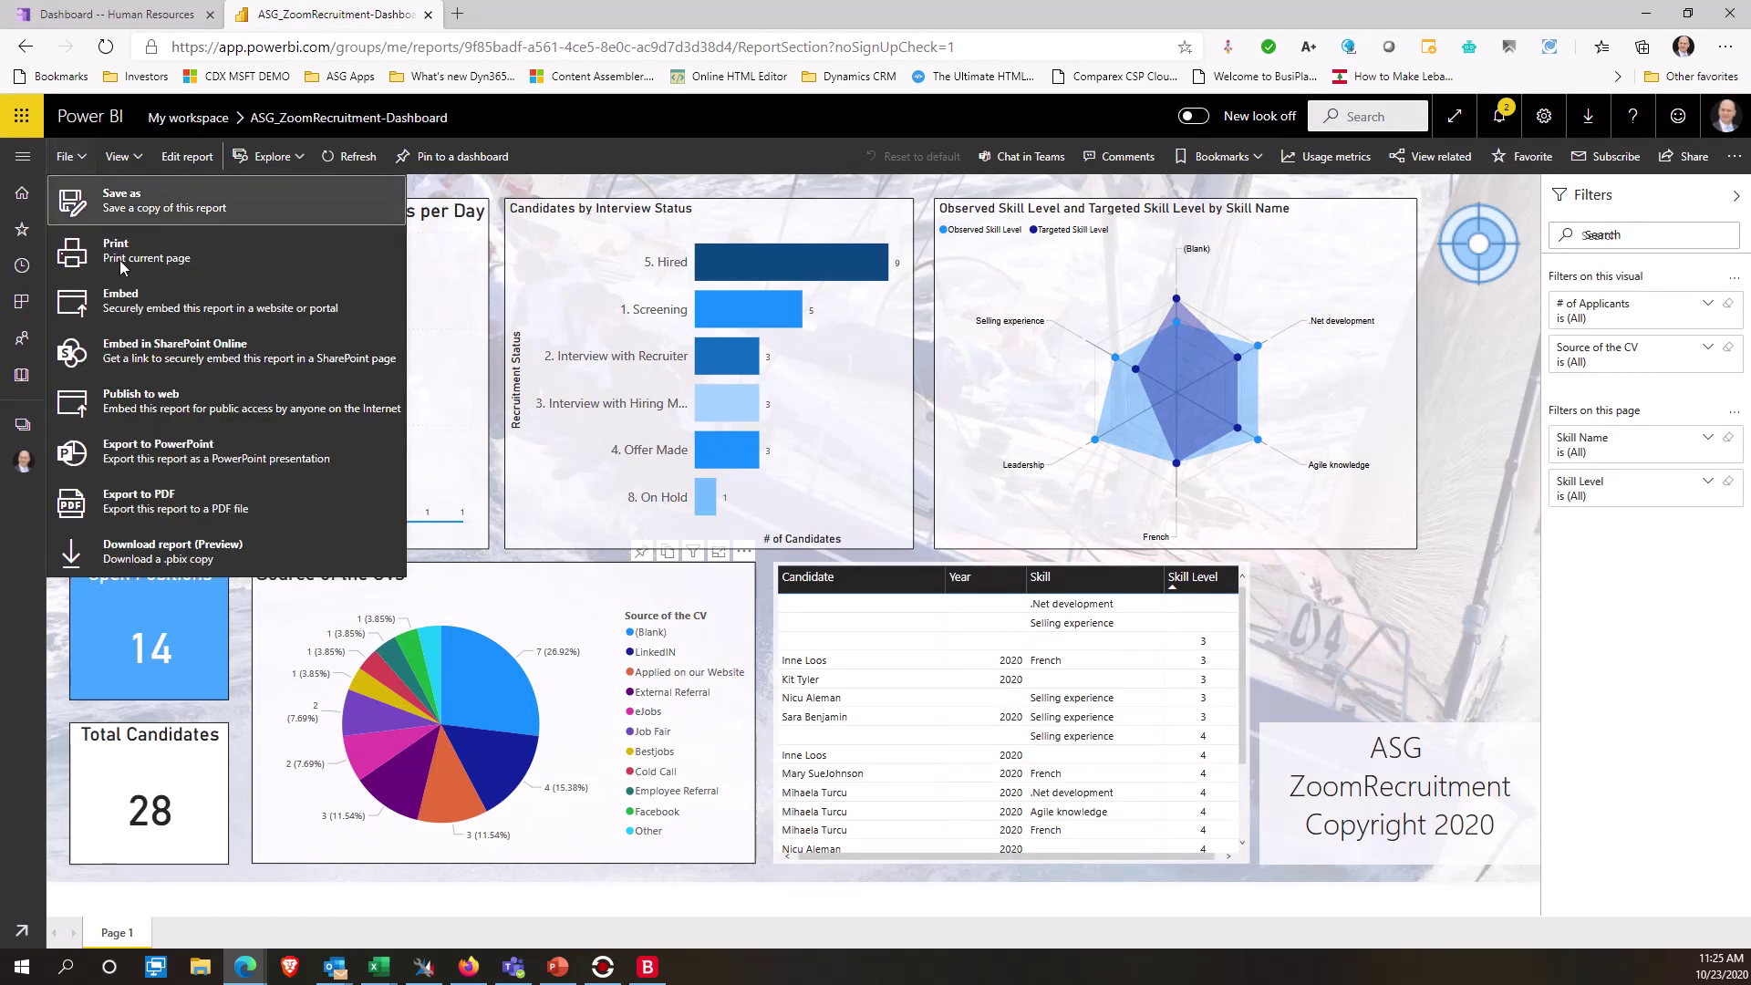
click(132, 309)
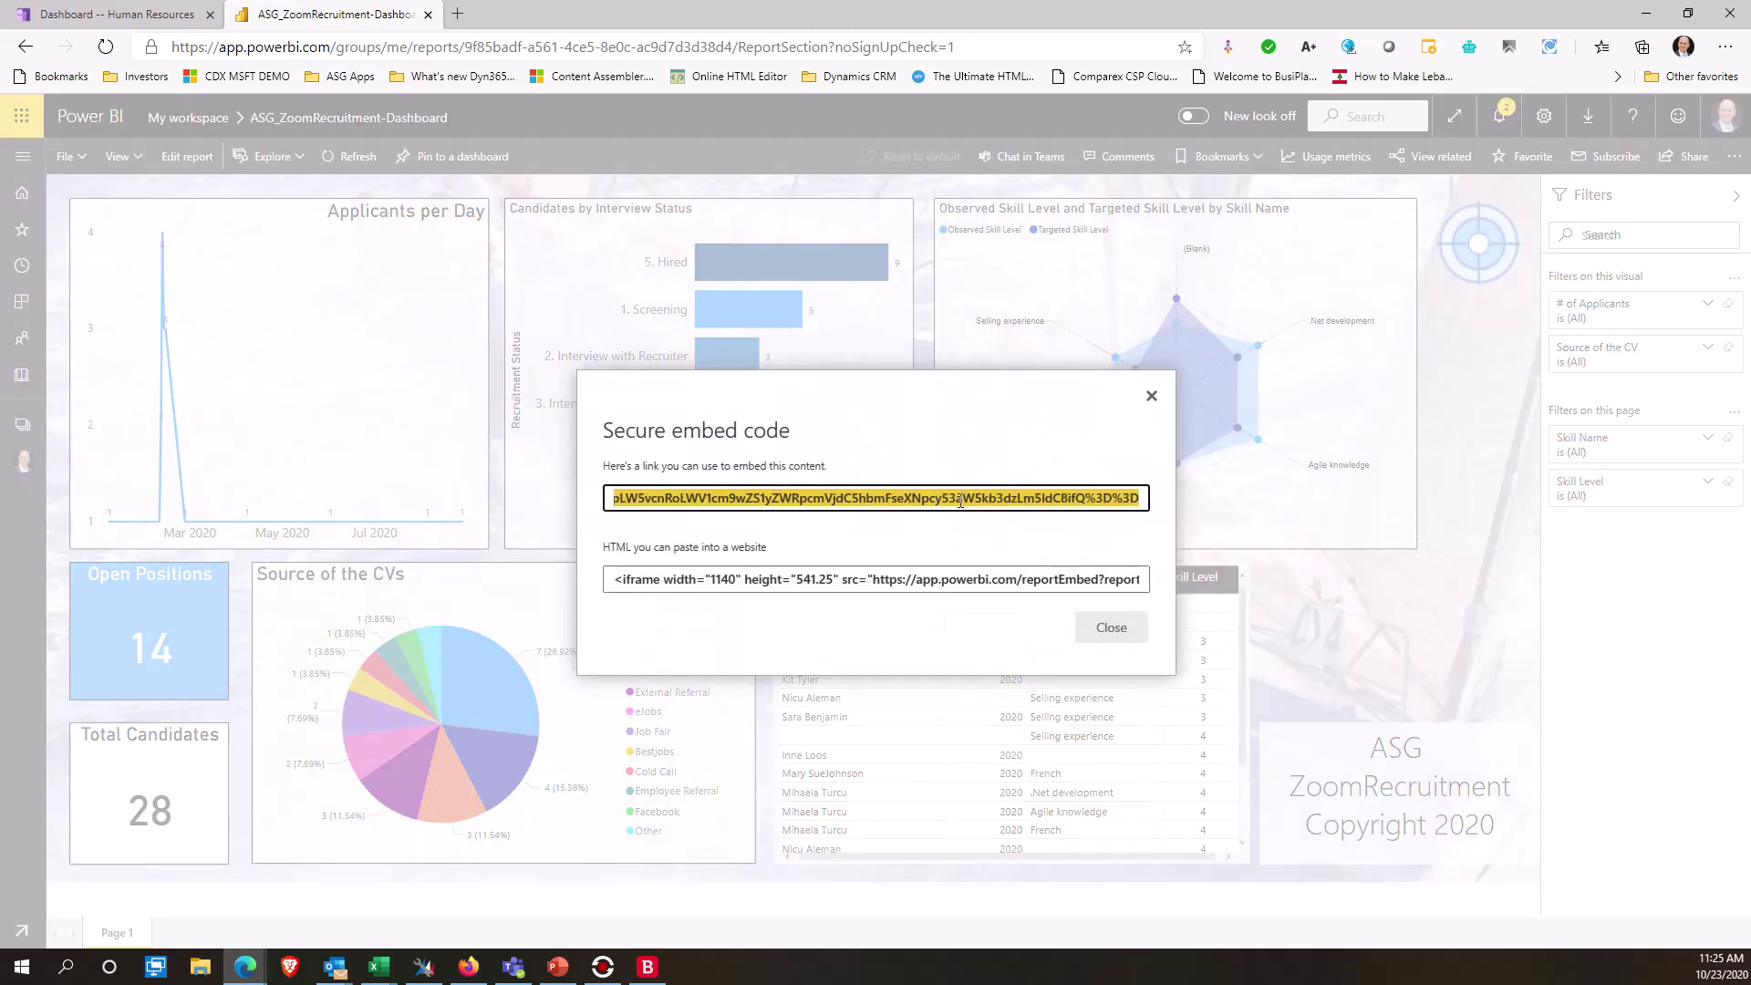
Back in Human Resources, paste the report's secure embed link as the website URL and save the website.
click(144, 25)
click(1497, 238)
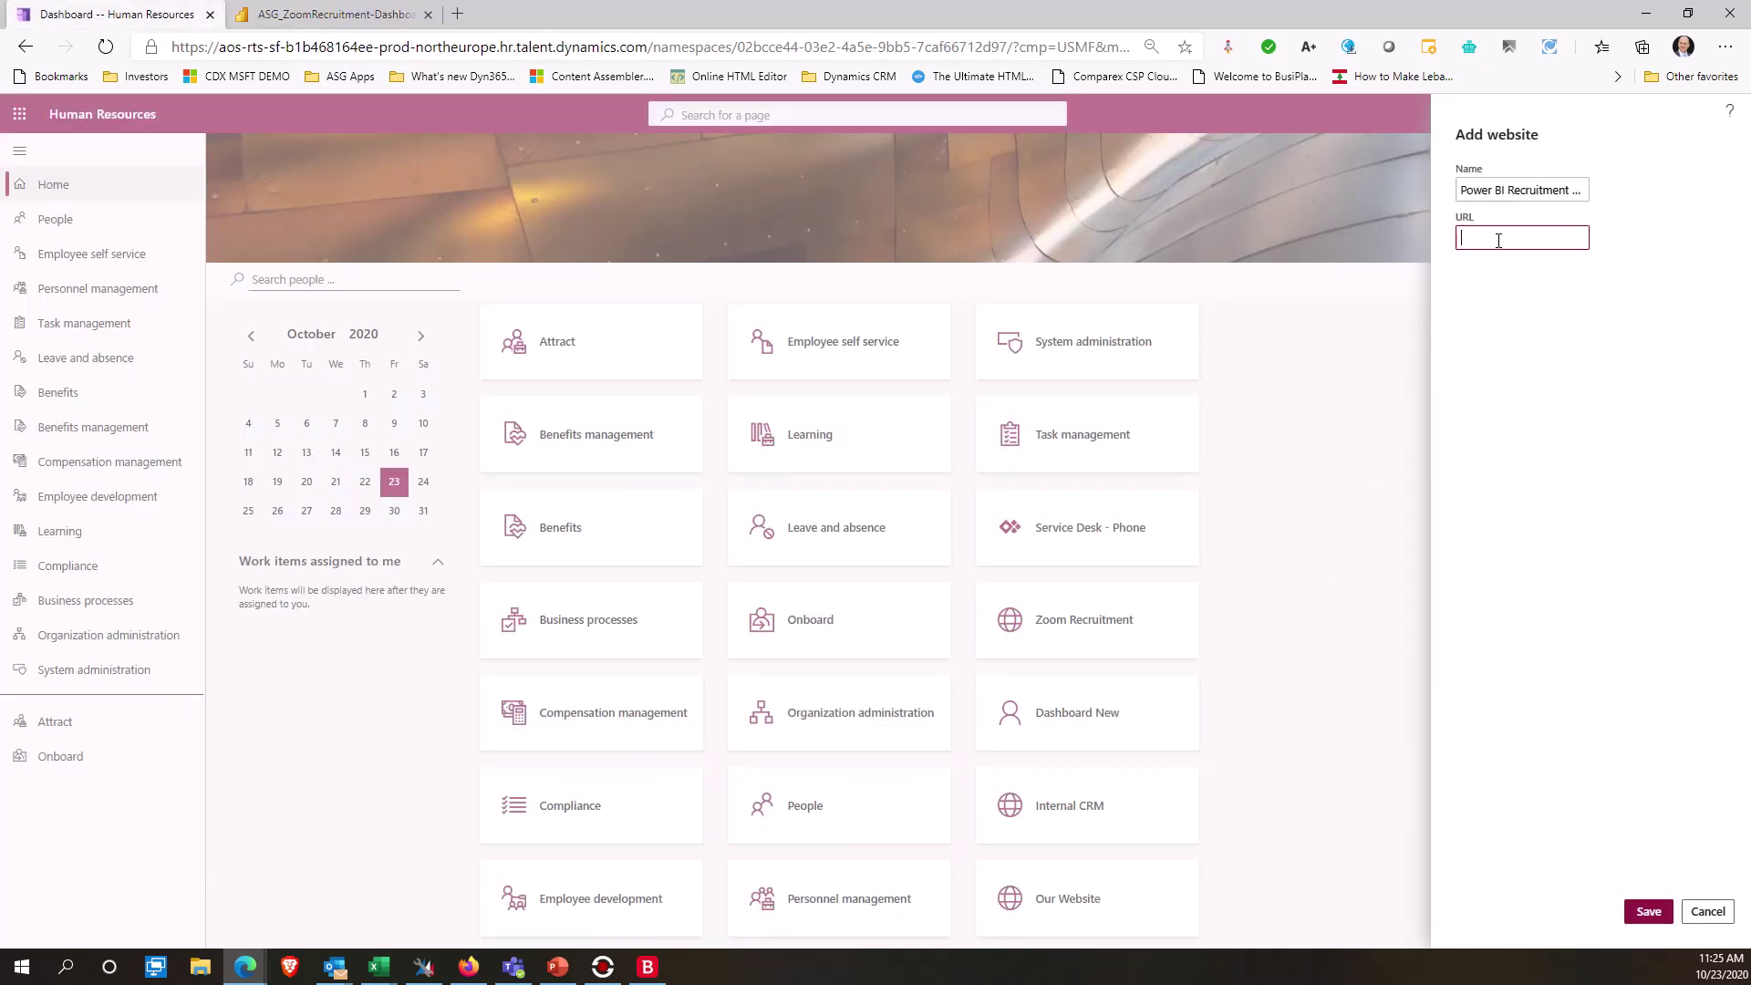
key(ctrl+v)
click(1650, 911)
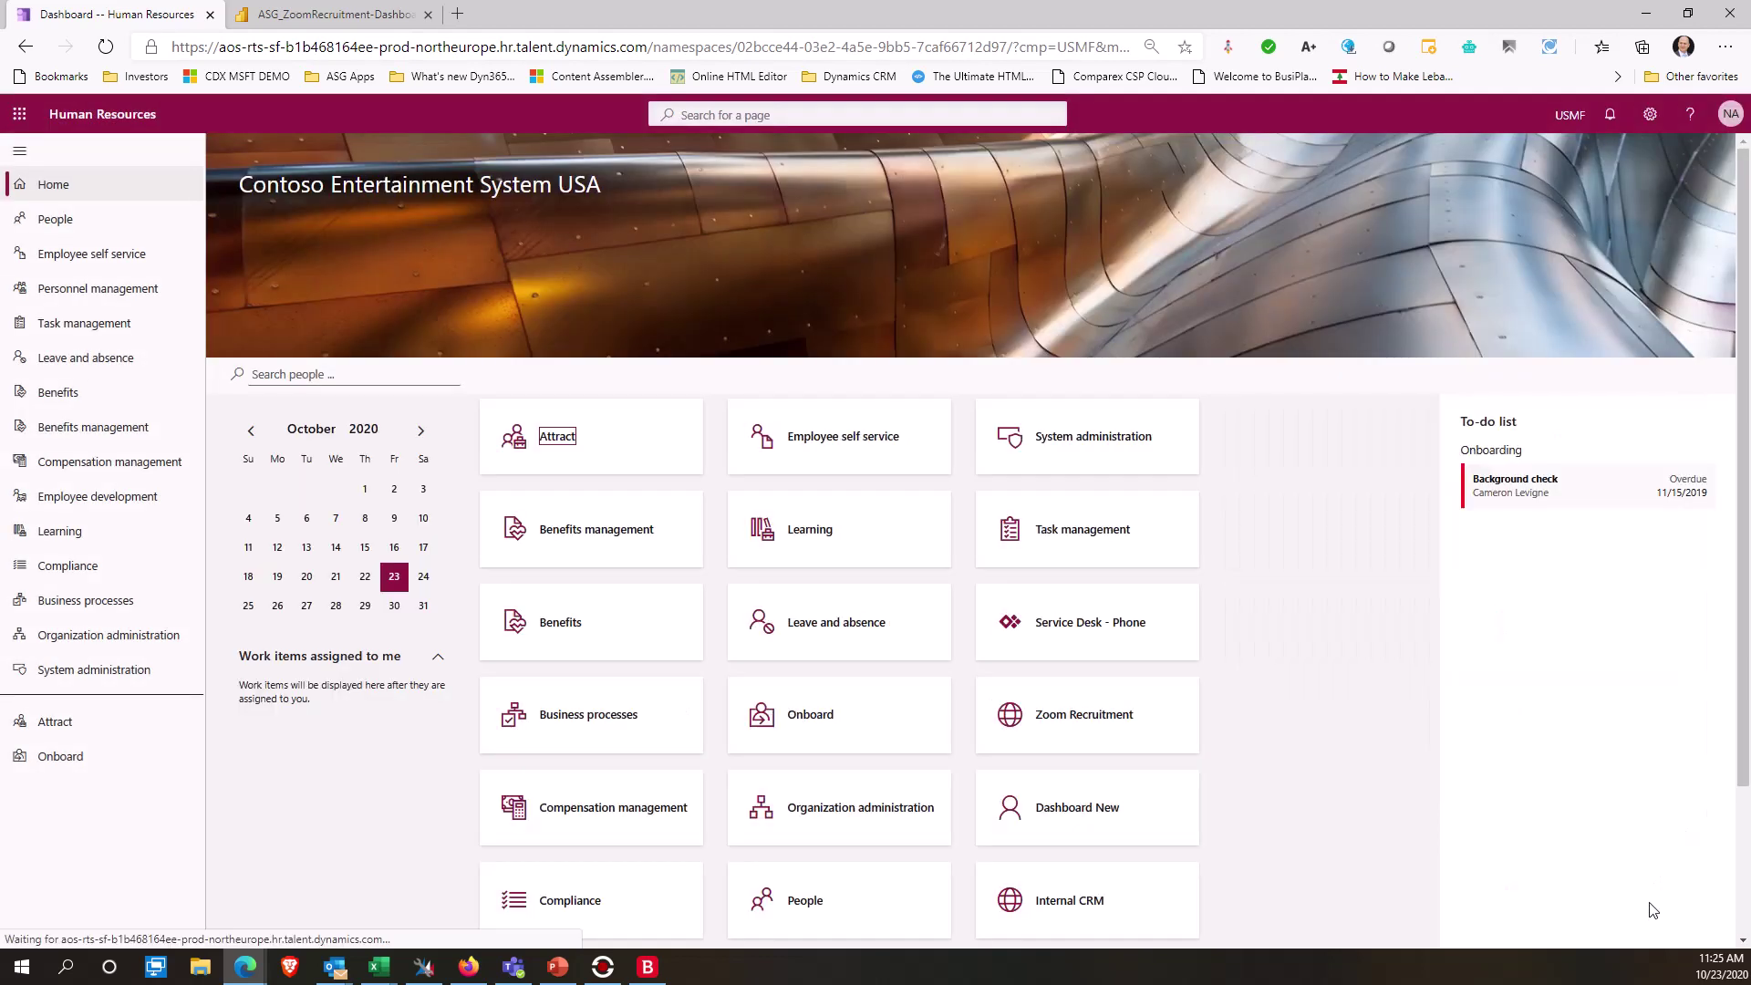
Open the Power BI Recruitment Dashboard tile and examine the filters for the Applicants per Day and Source of the CVs visuals.
scroll(1206, 615, down, 2)
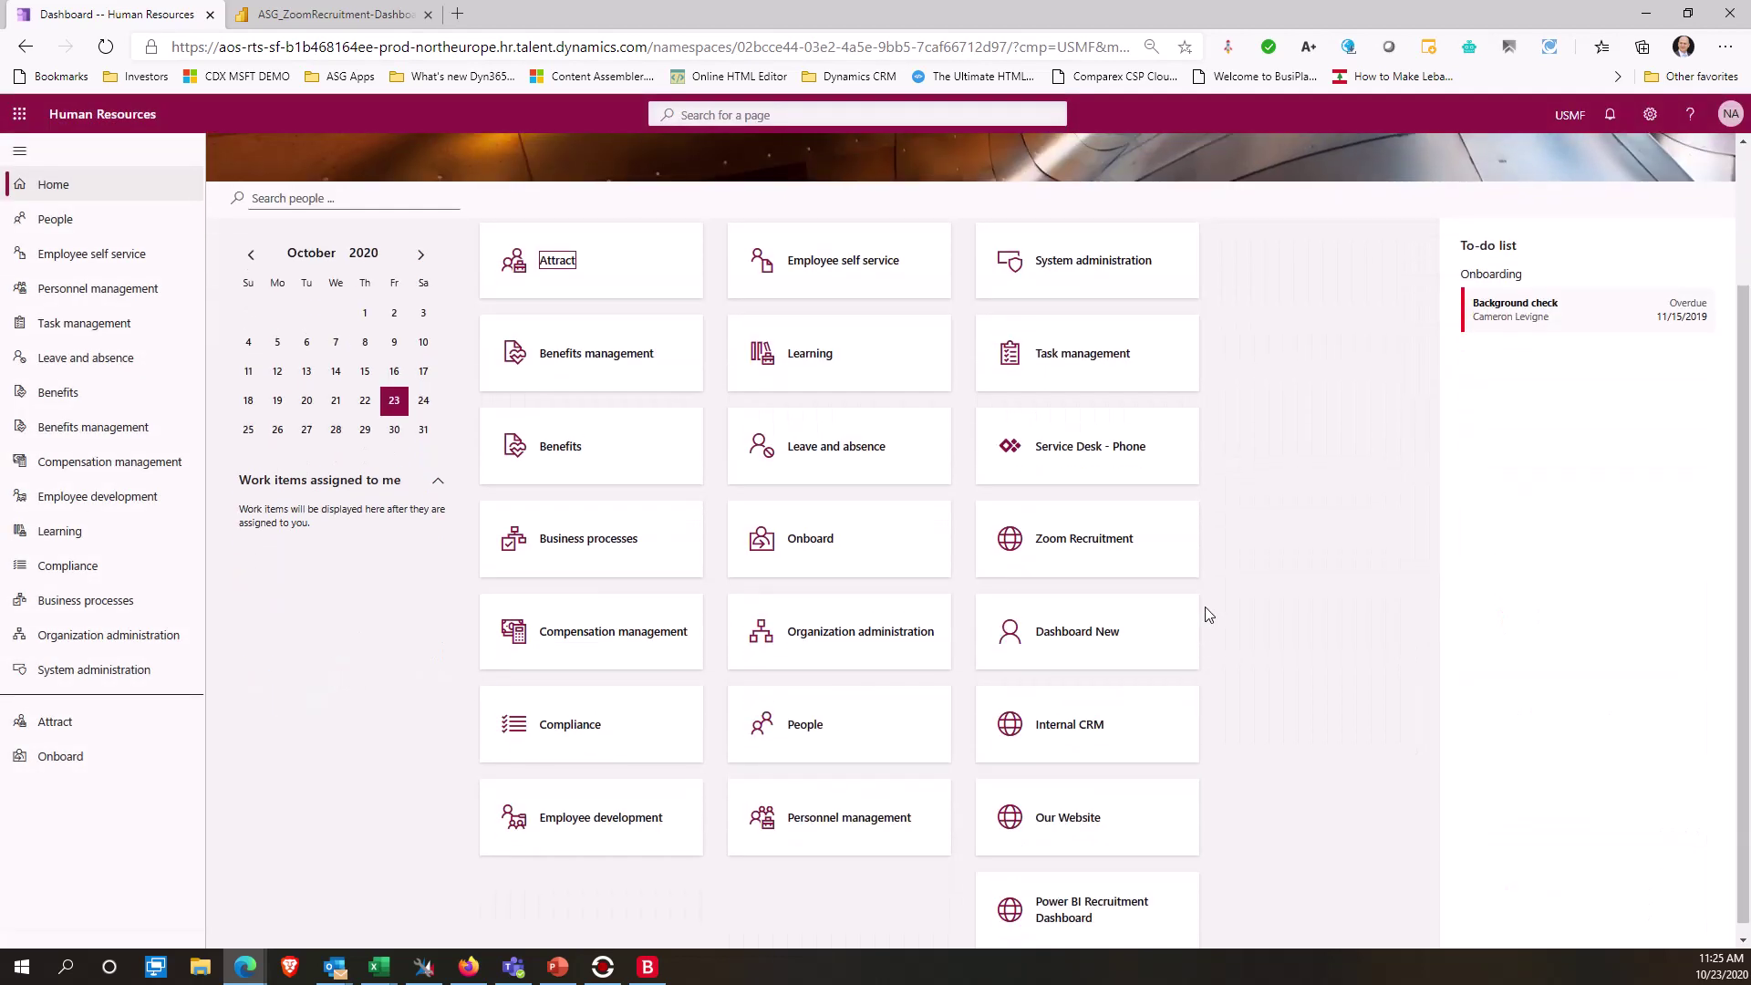
click(1142, 901)
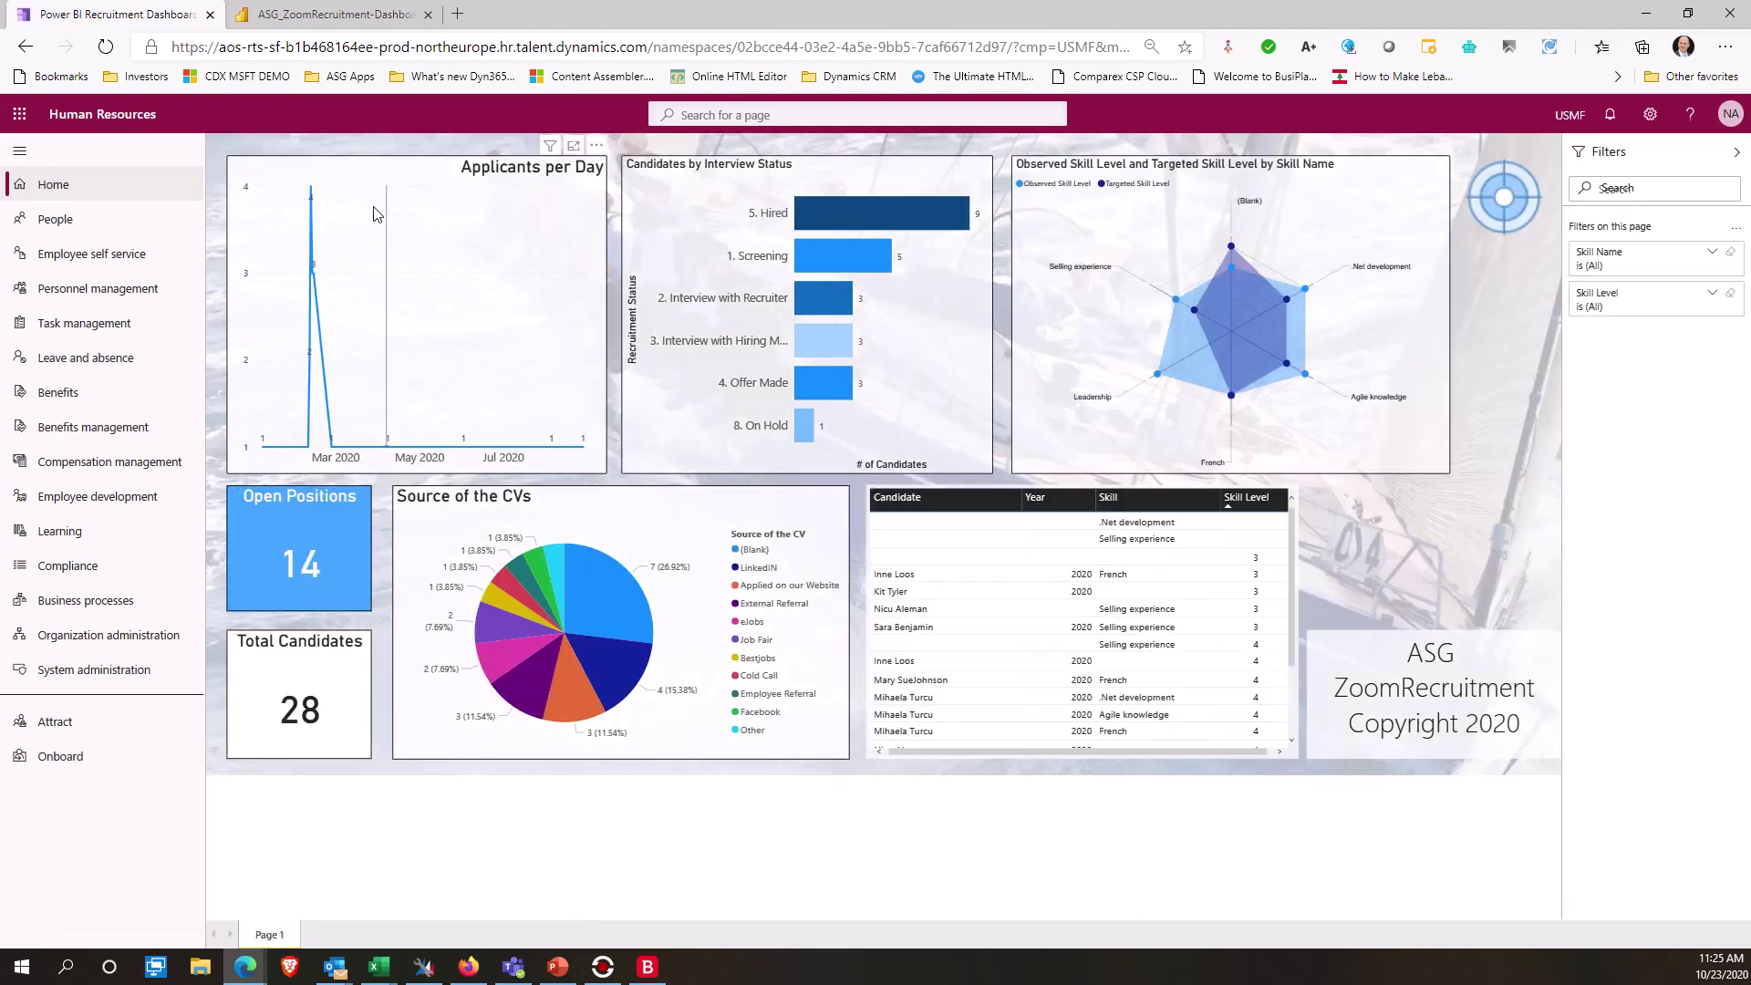
click(367, 234)
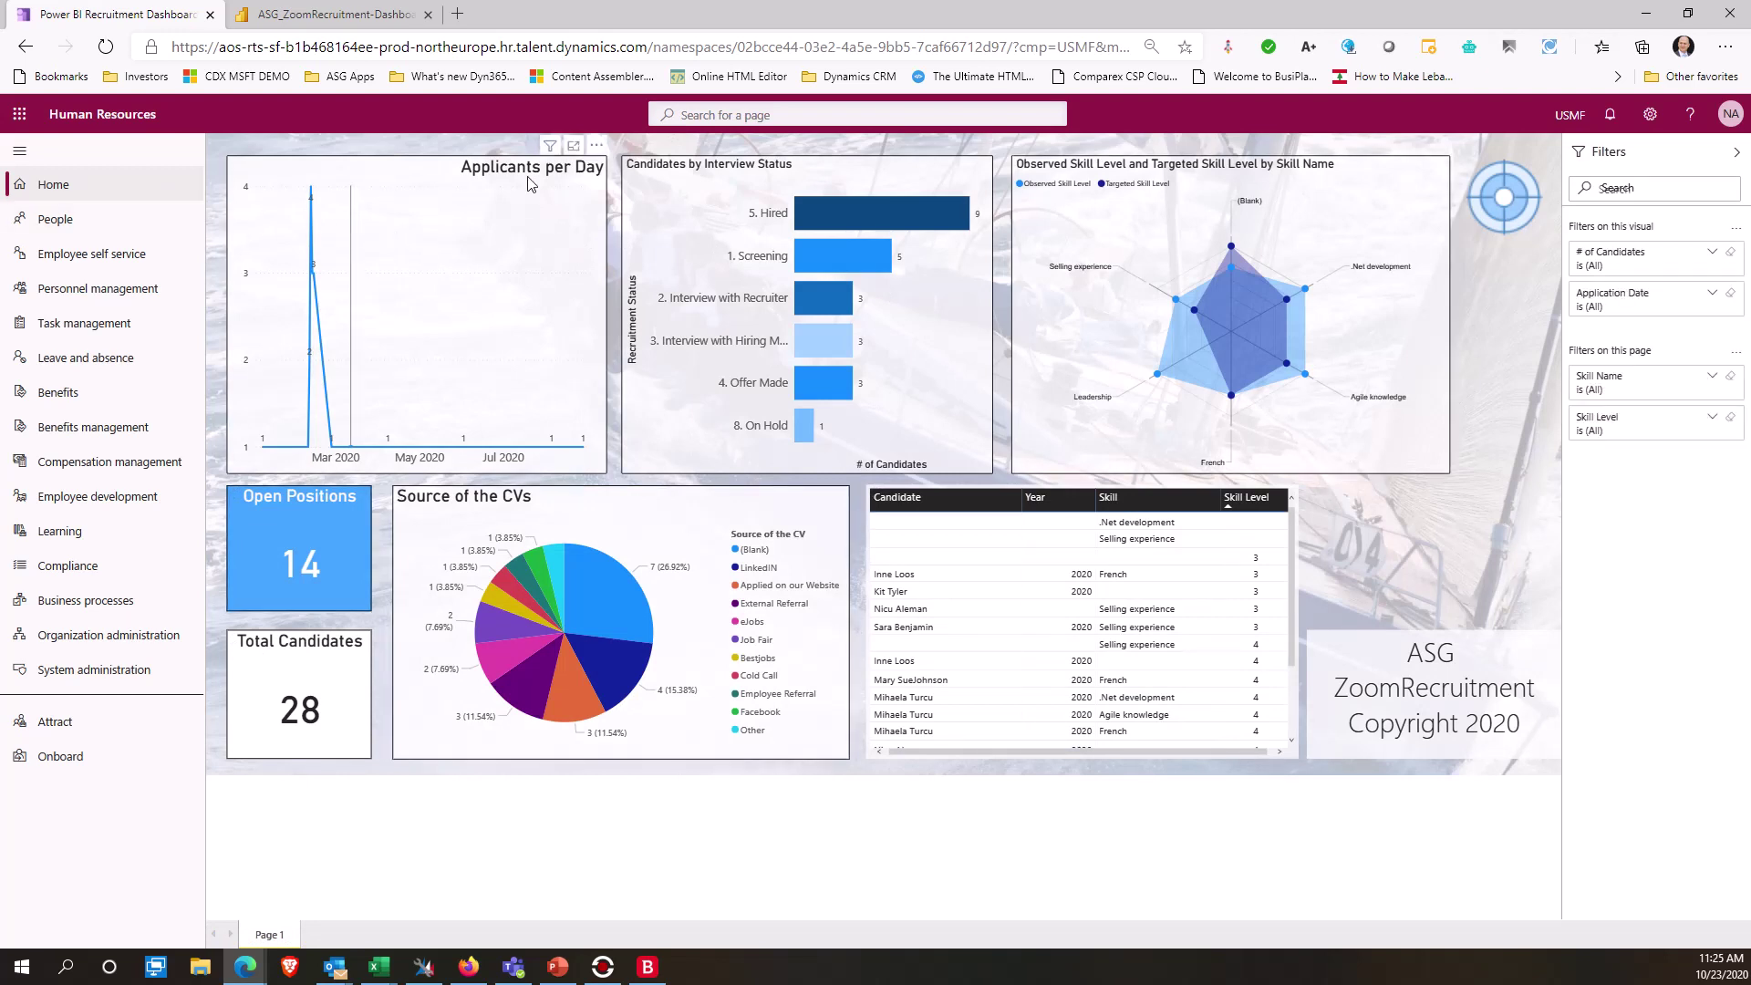
click(707, 507)
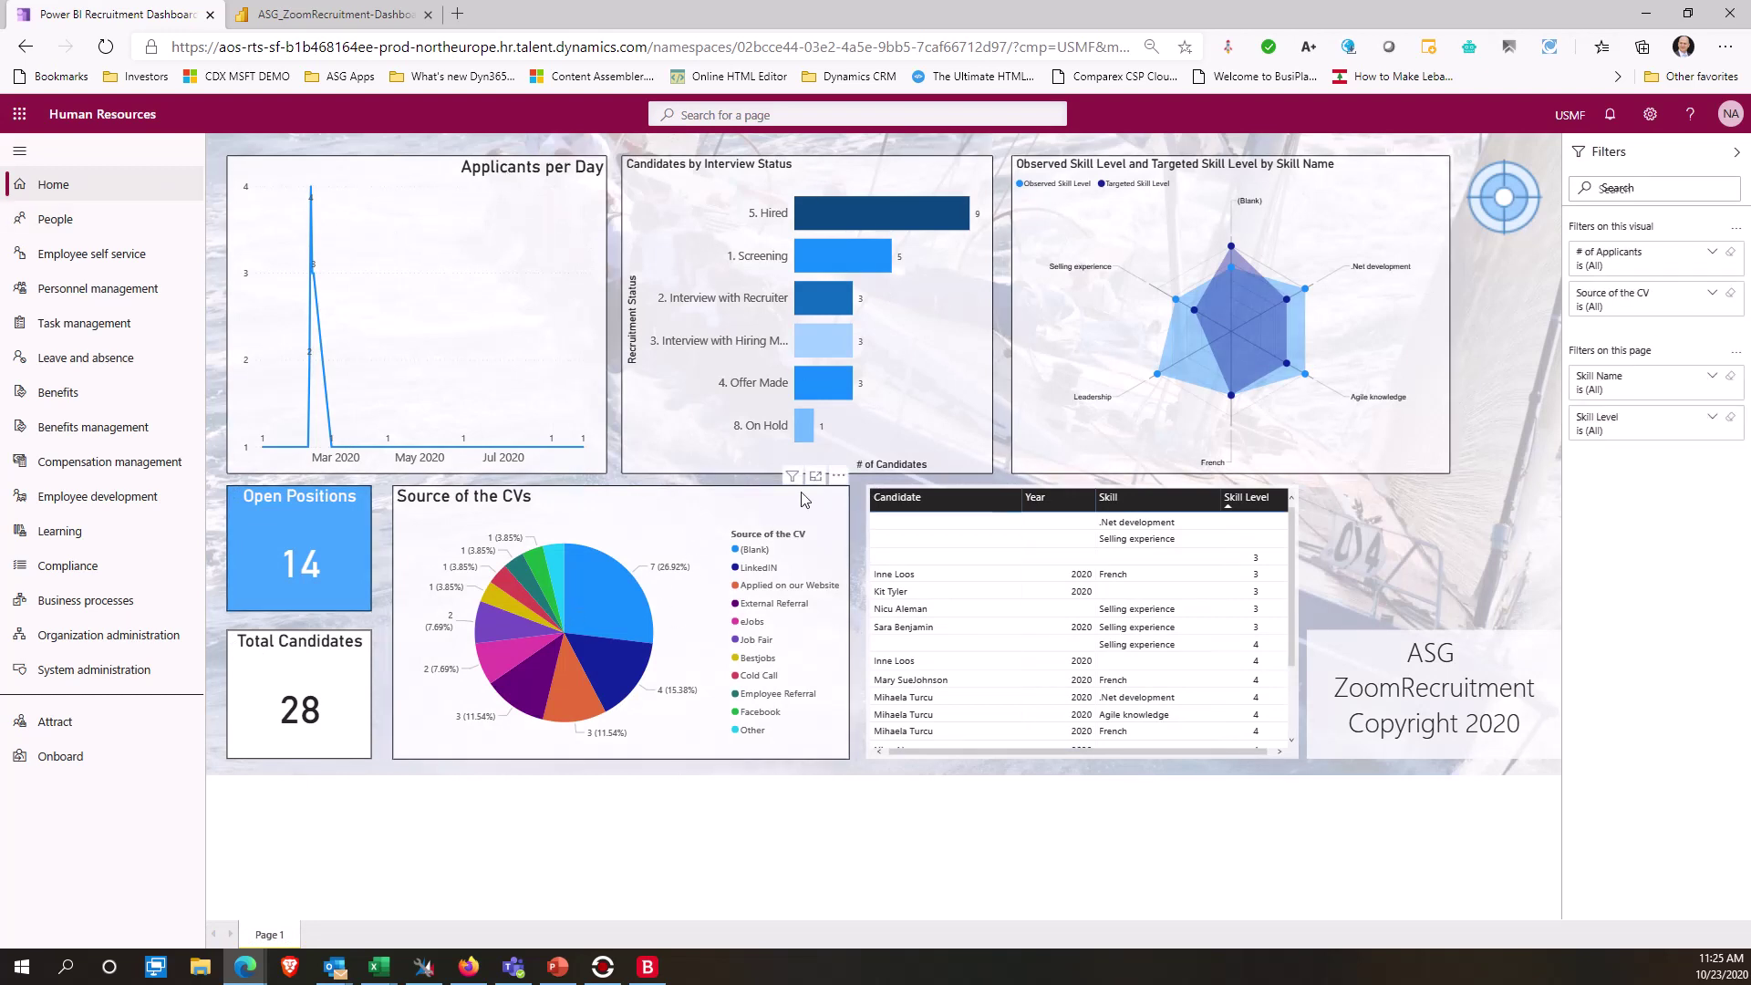
click(1662, 263)
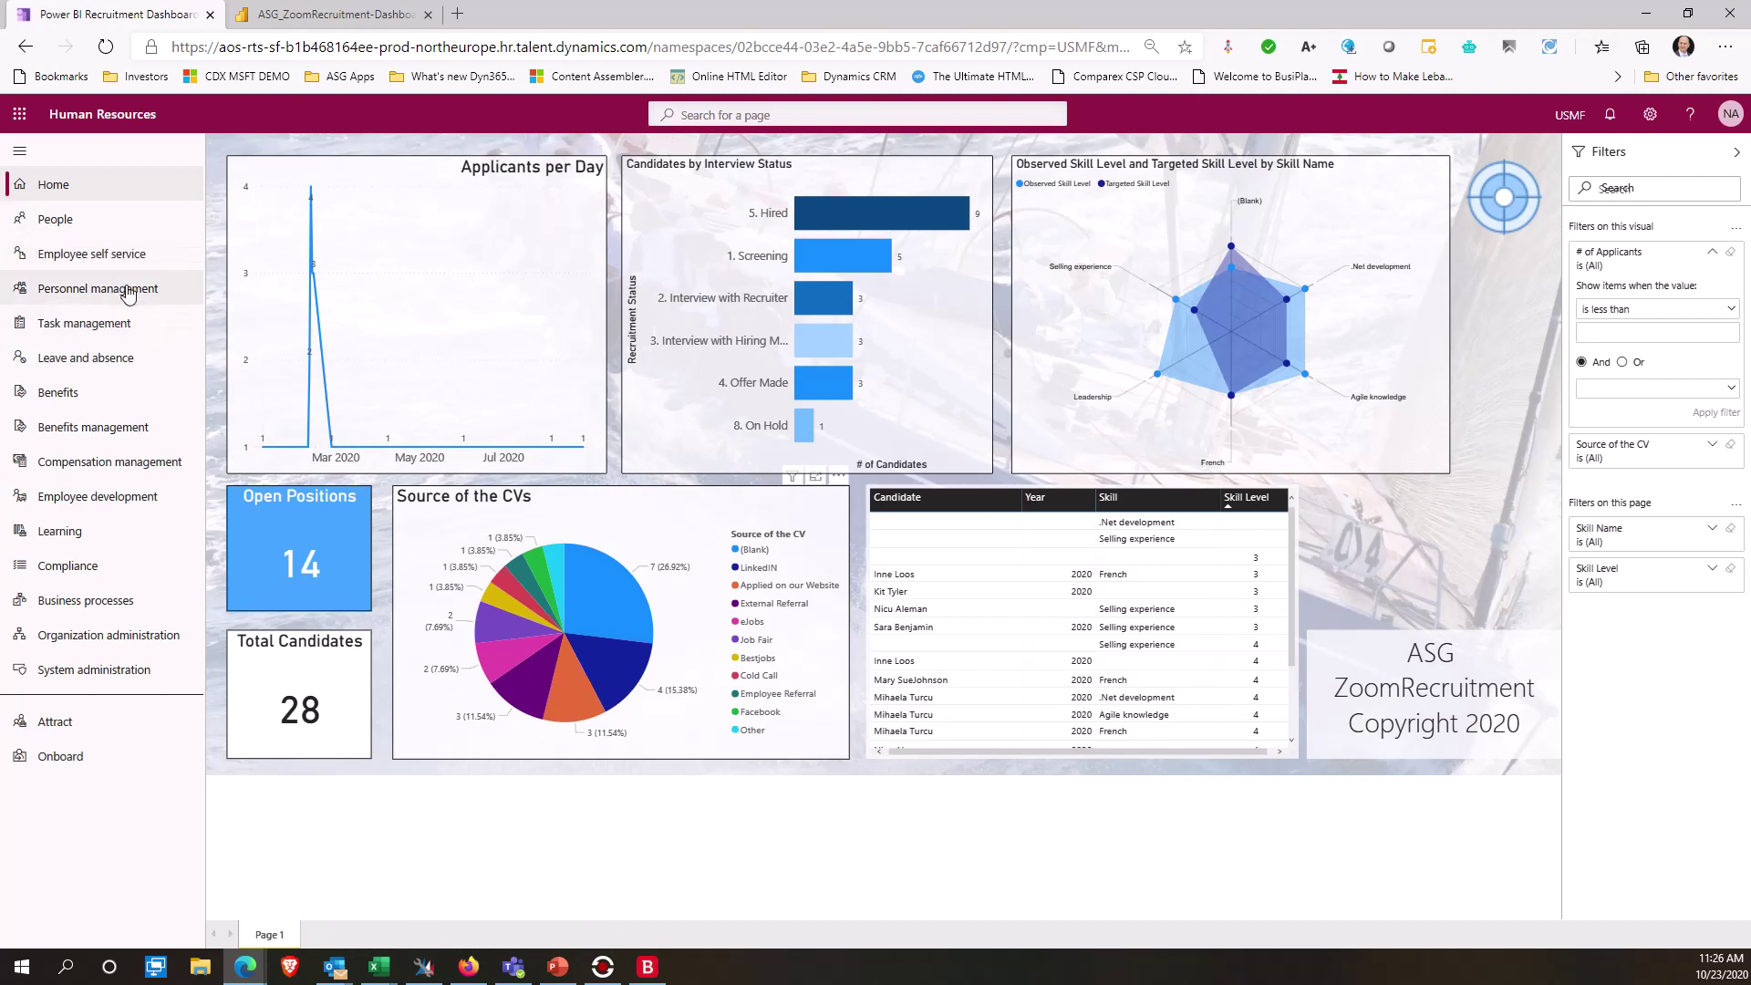
Open Employee self service, enter page personalization, and begin adding an app to the tab row beside My team.
click(88, 263)
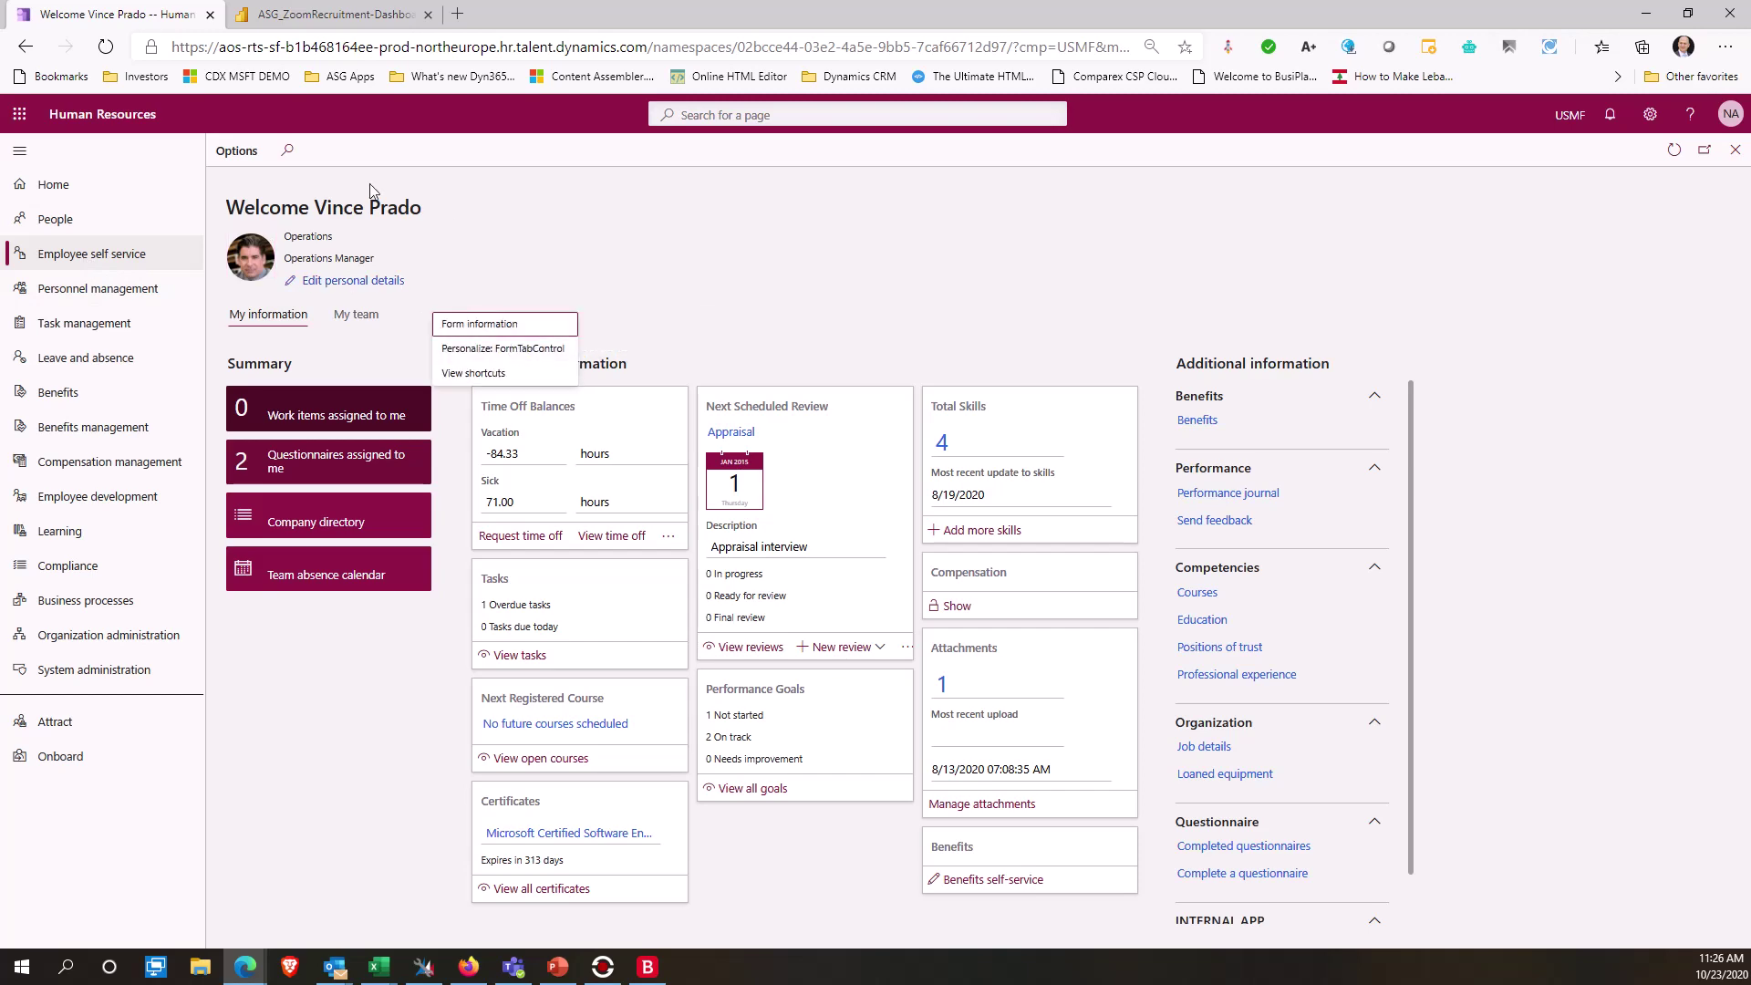
click(237, 153)
click(245, 196)
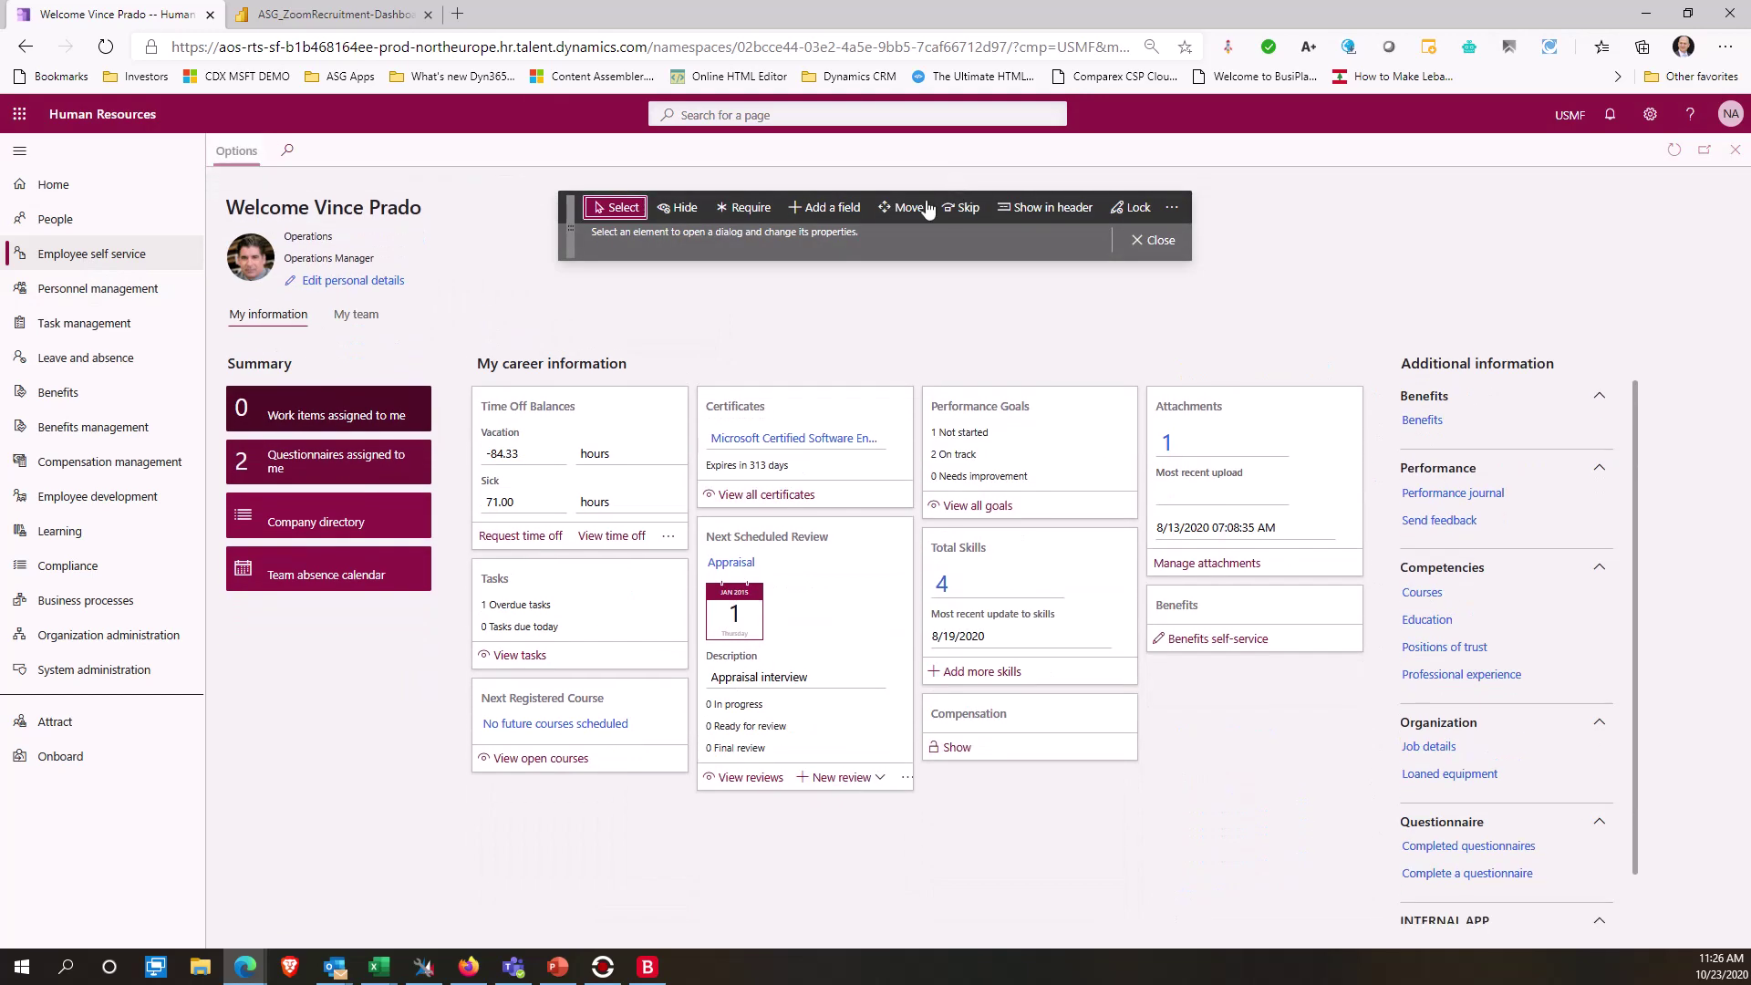
click(1172, 207)
click(1193, 224)
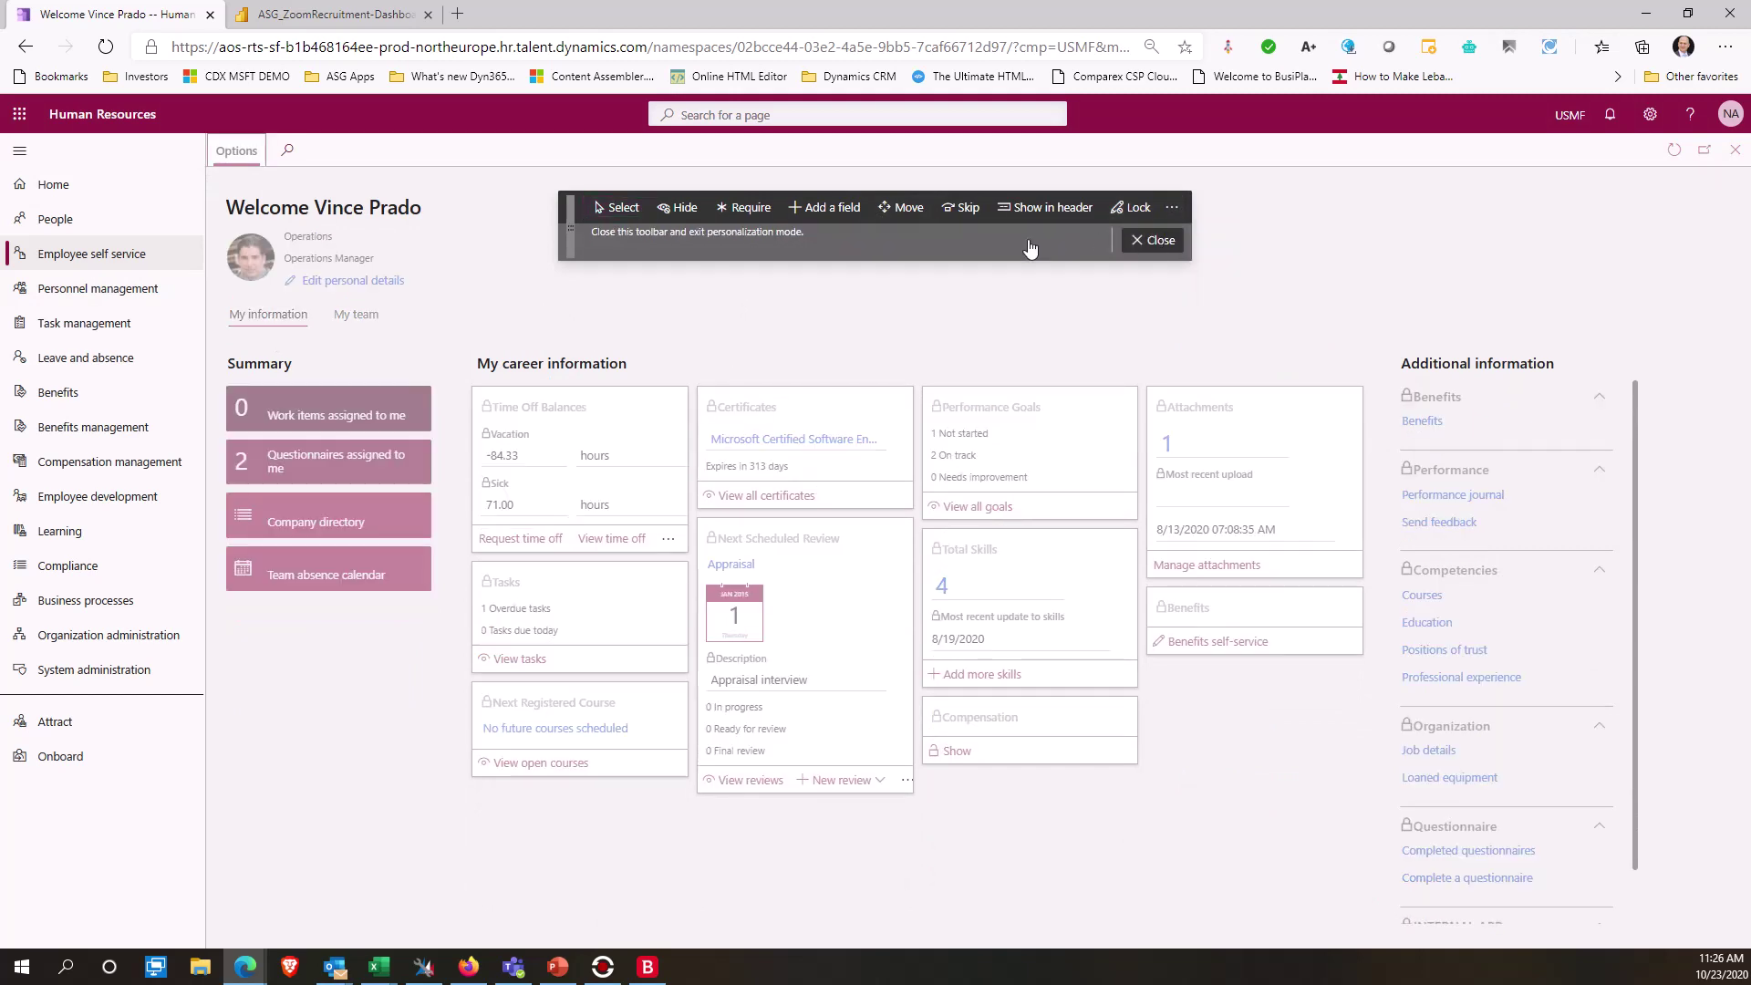
click(432, 317)
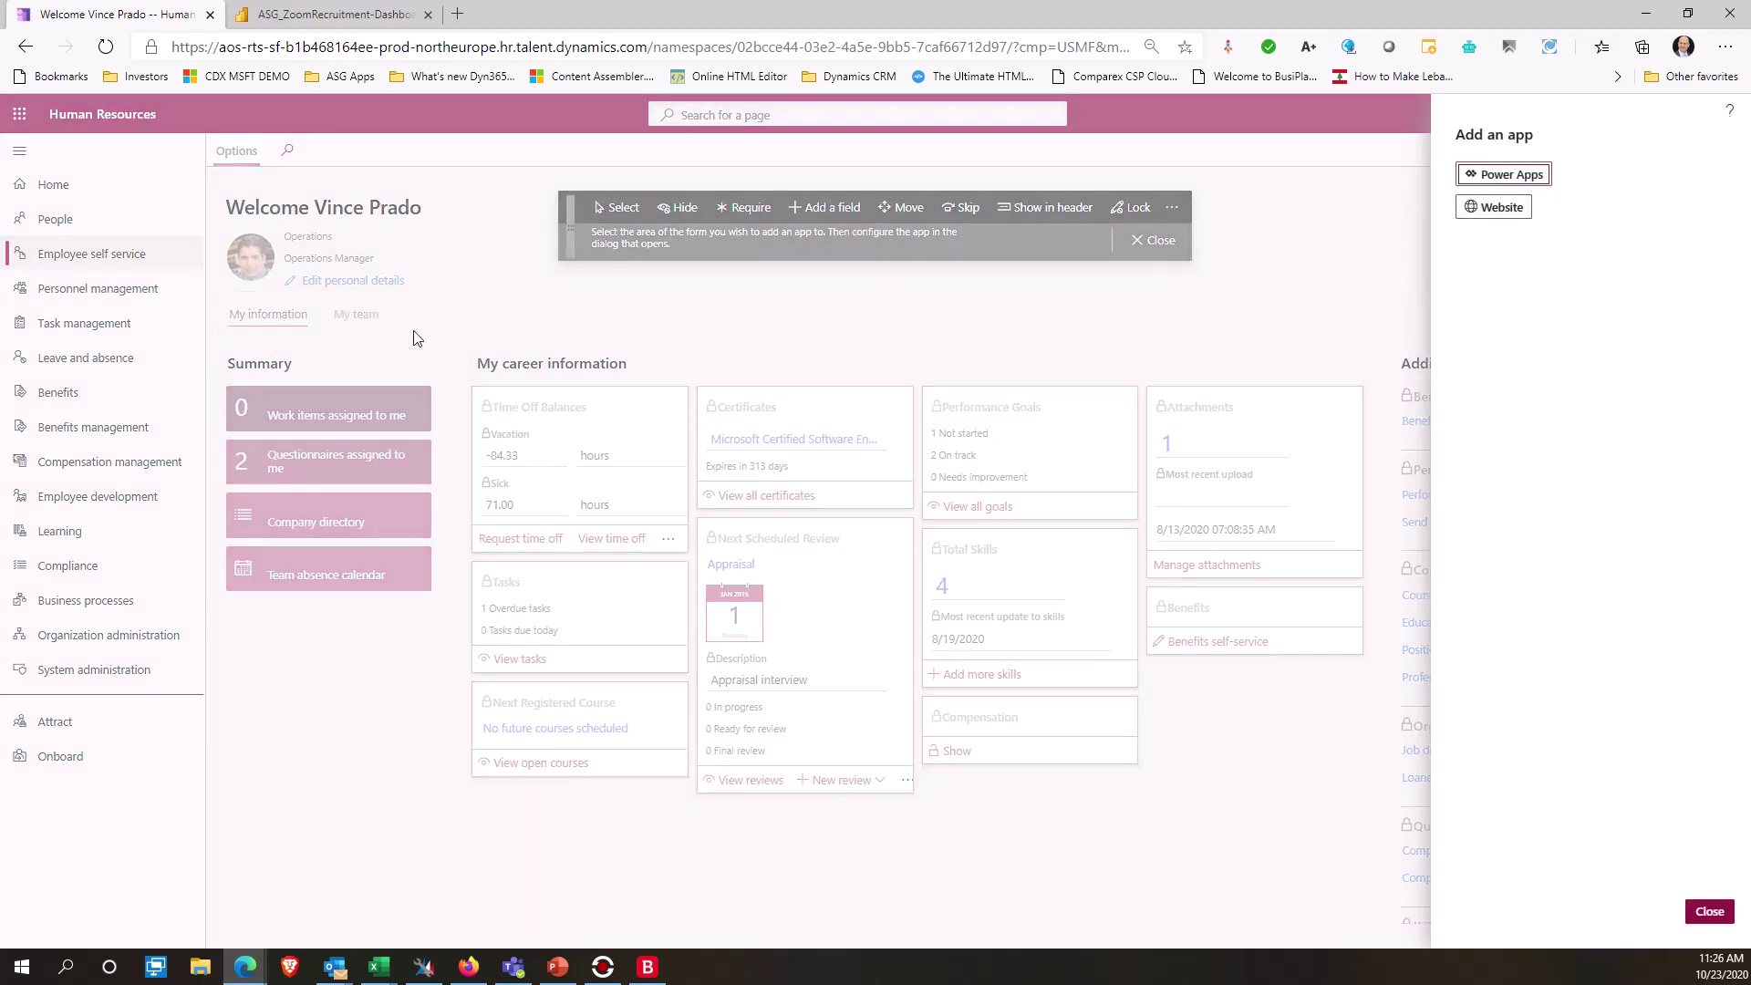
Add a website named Power BI Dashboard using the copied embed link, save it, and exit personalization.
click(1503, 210)
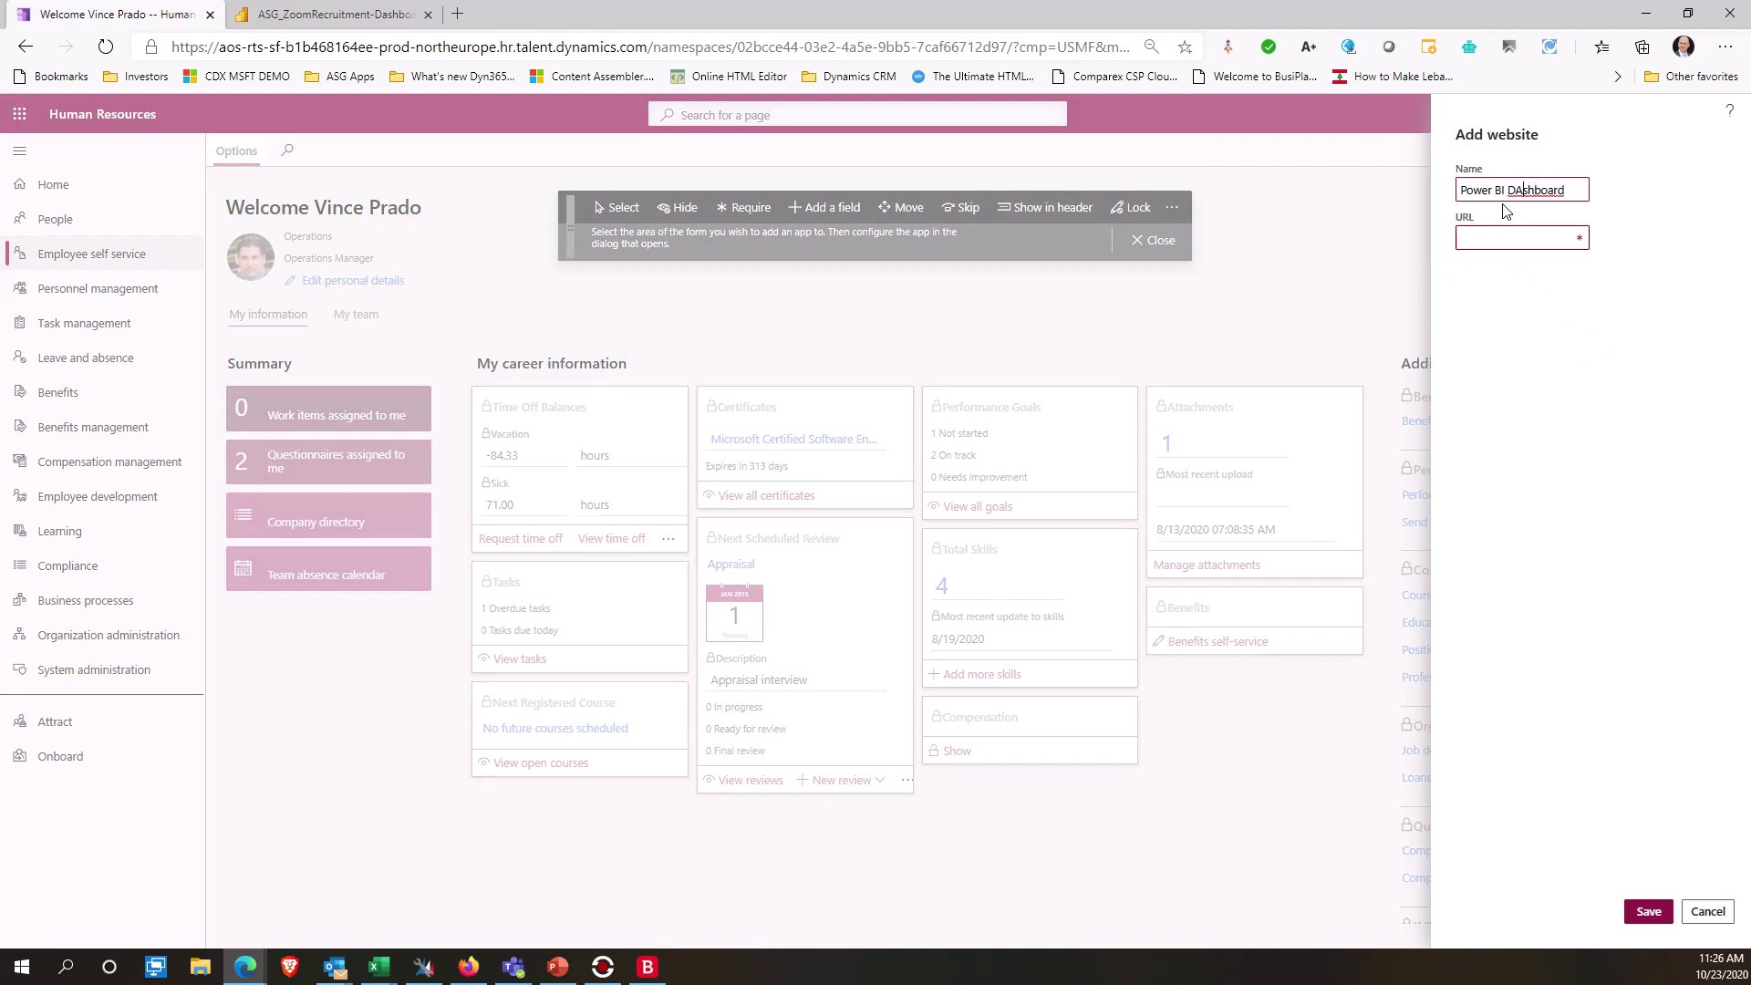
key(BackSpace)
text(a)
key(Tab)
key(ctrl+v)
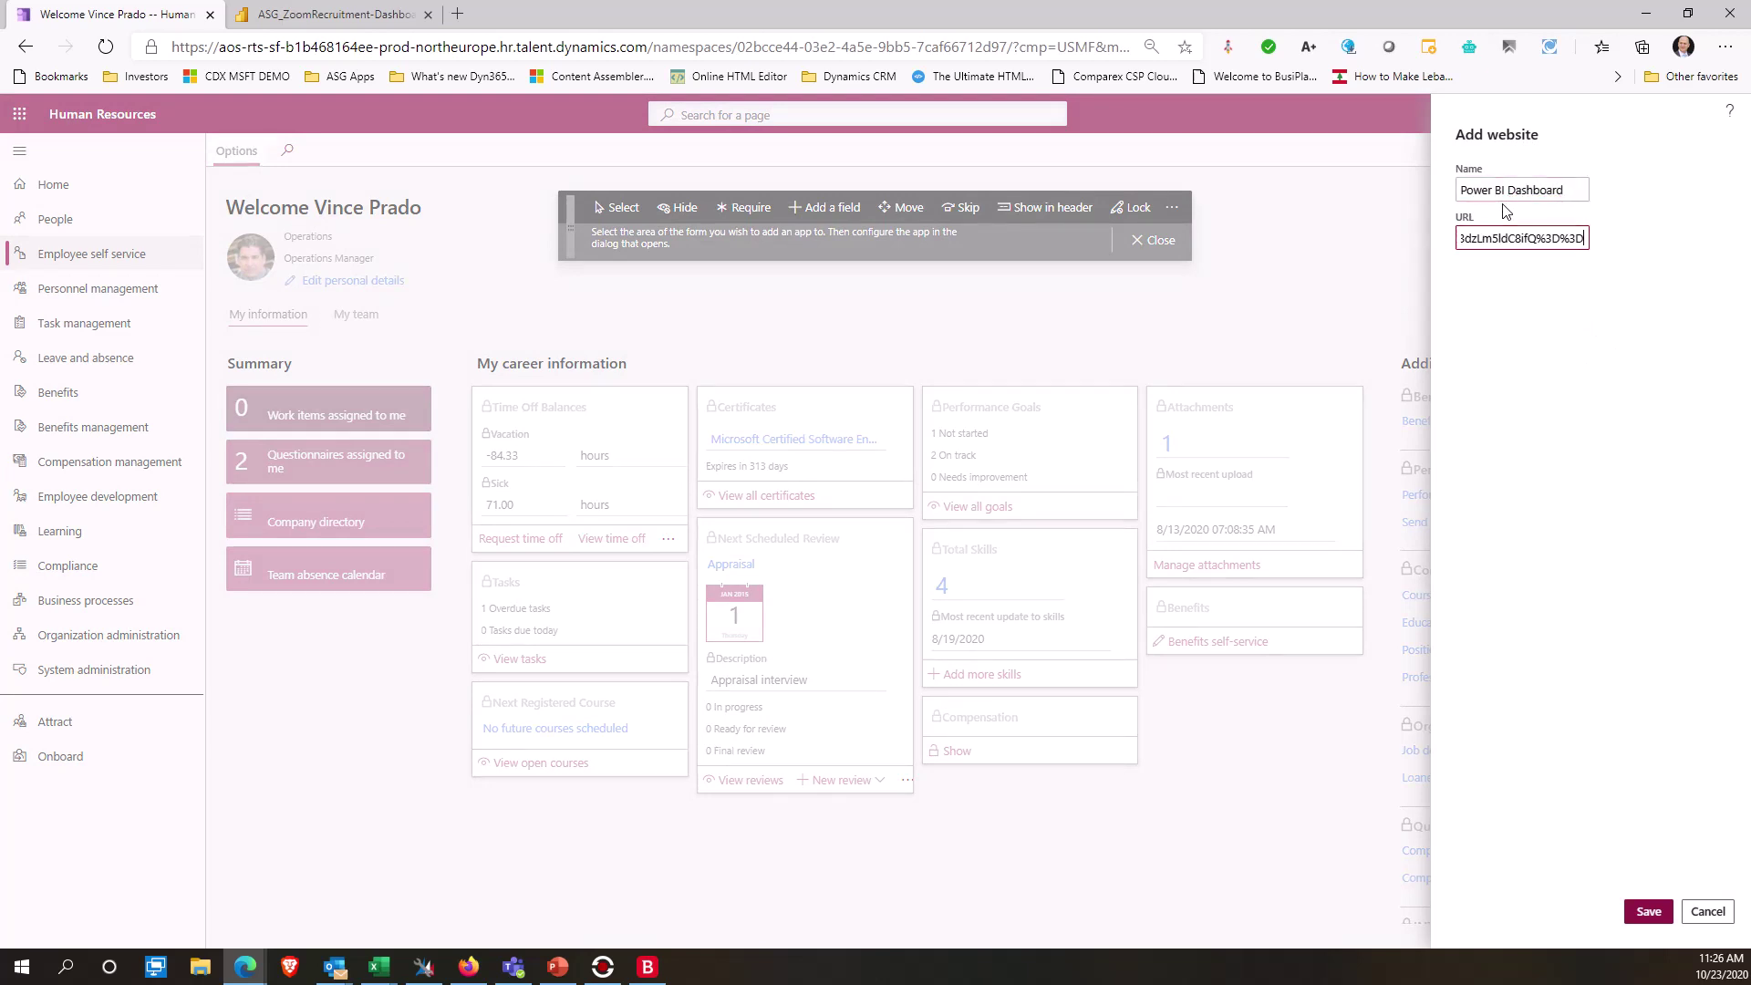
click(1647, 914)
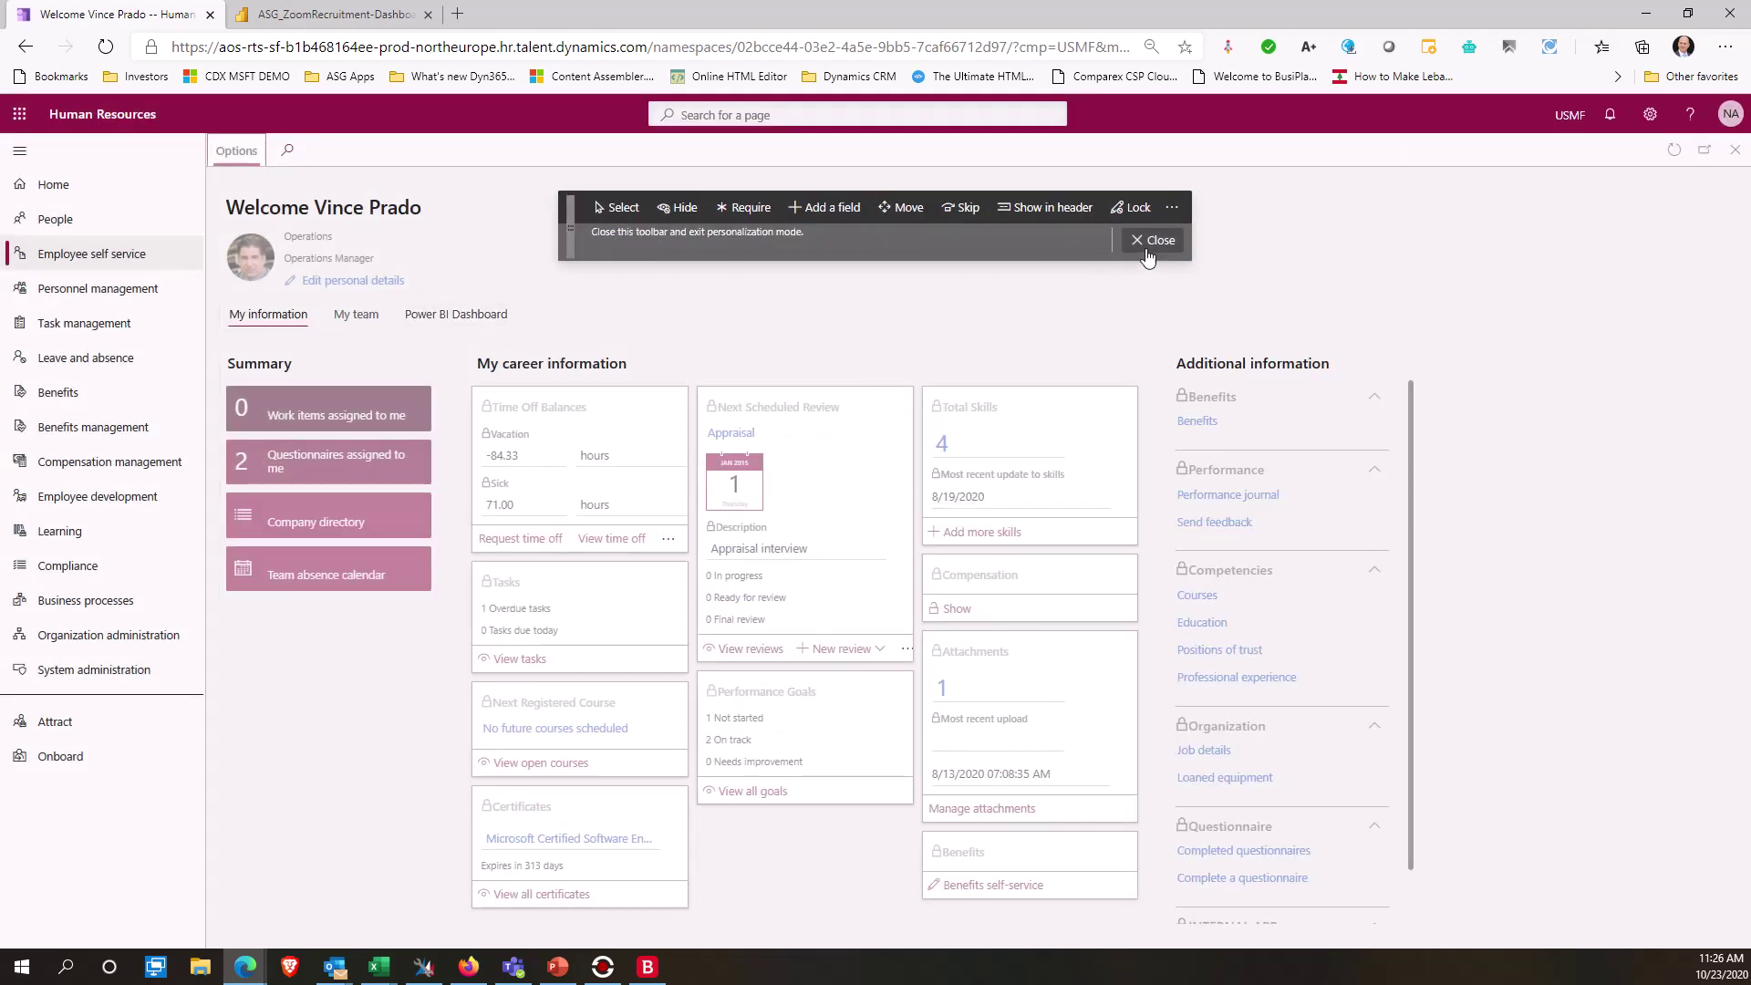
click(1148, 258)
Check the report on the Power BI Dashboard tab and return to My information with the navigation pane collapsed.
click(468, 319)
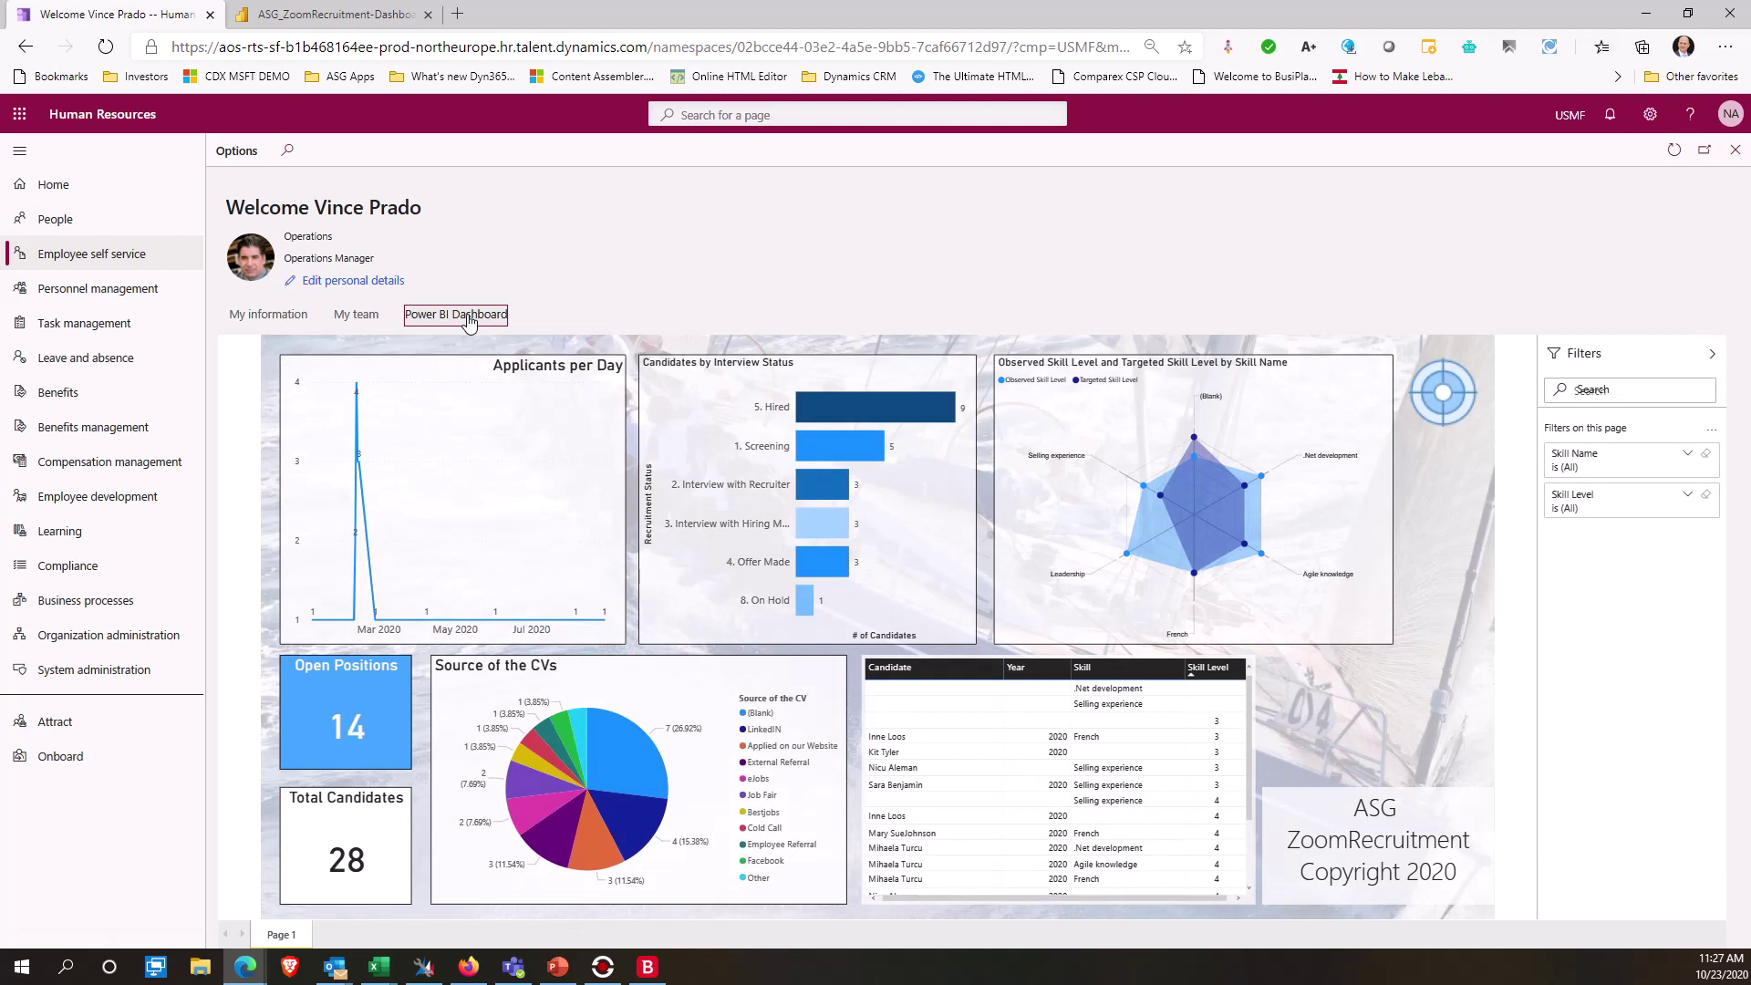
click(274, 315)
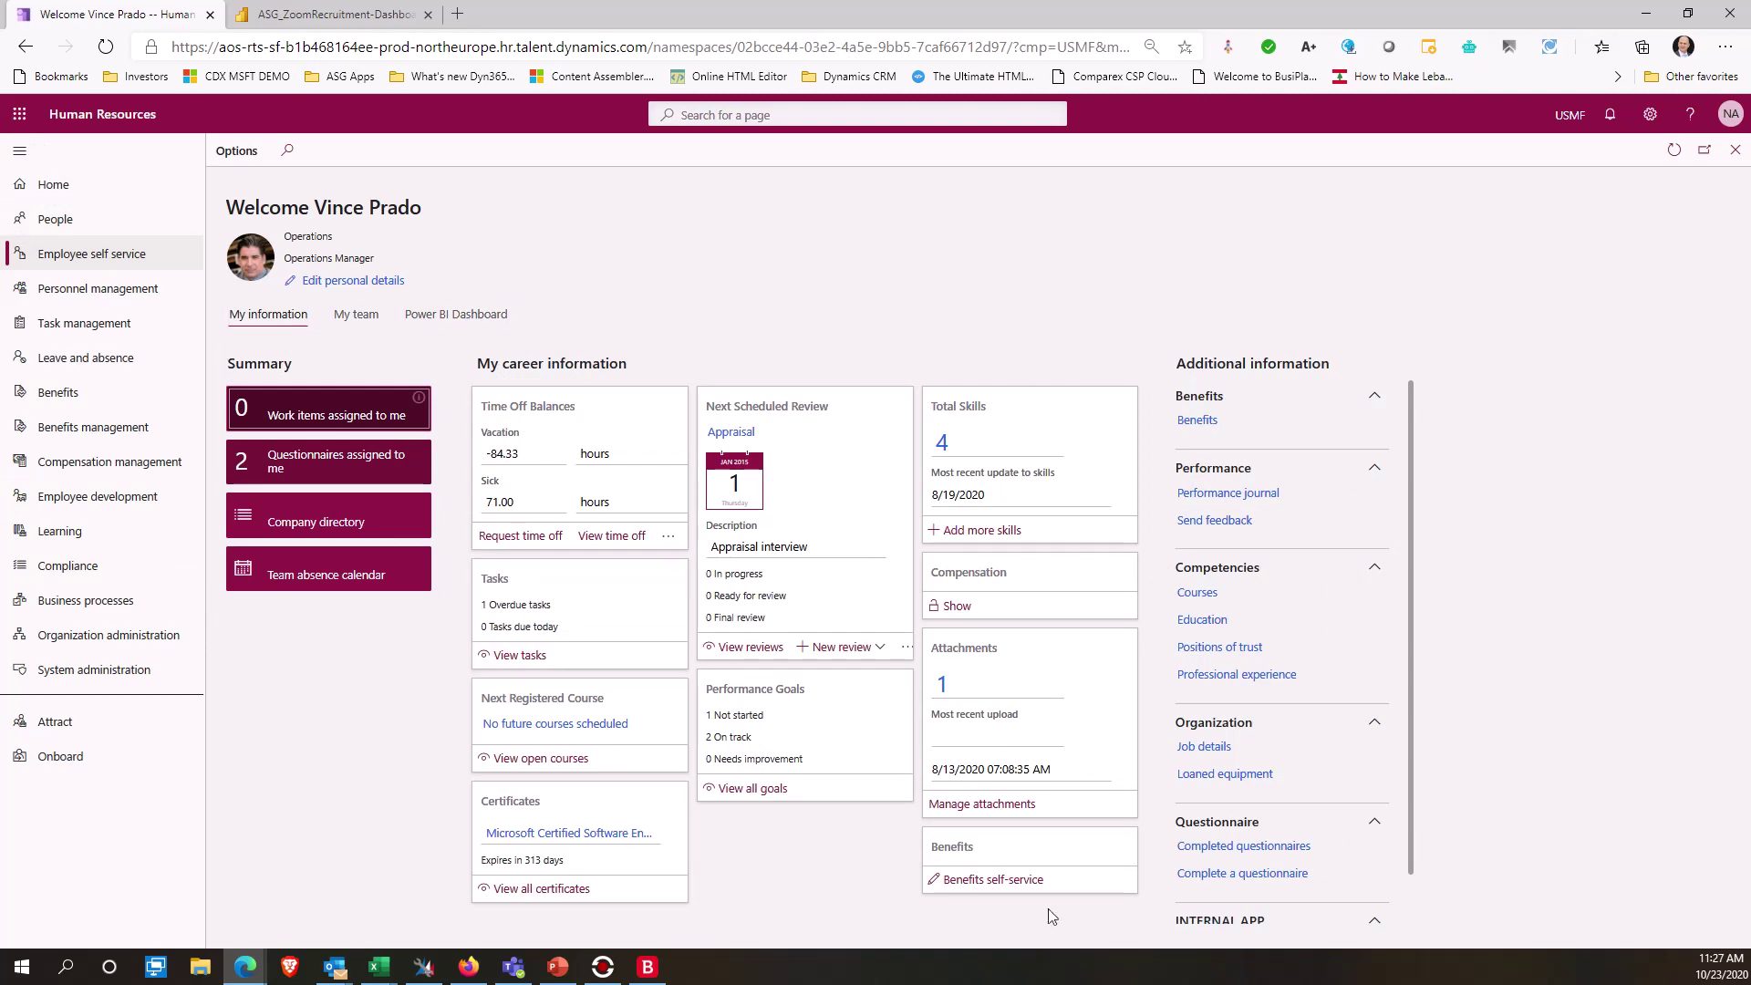
click(19, 153)
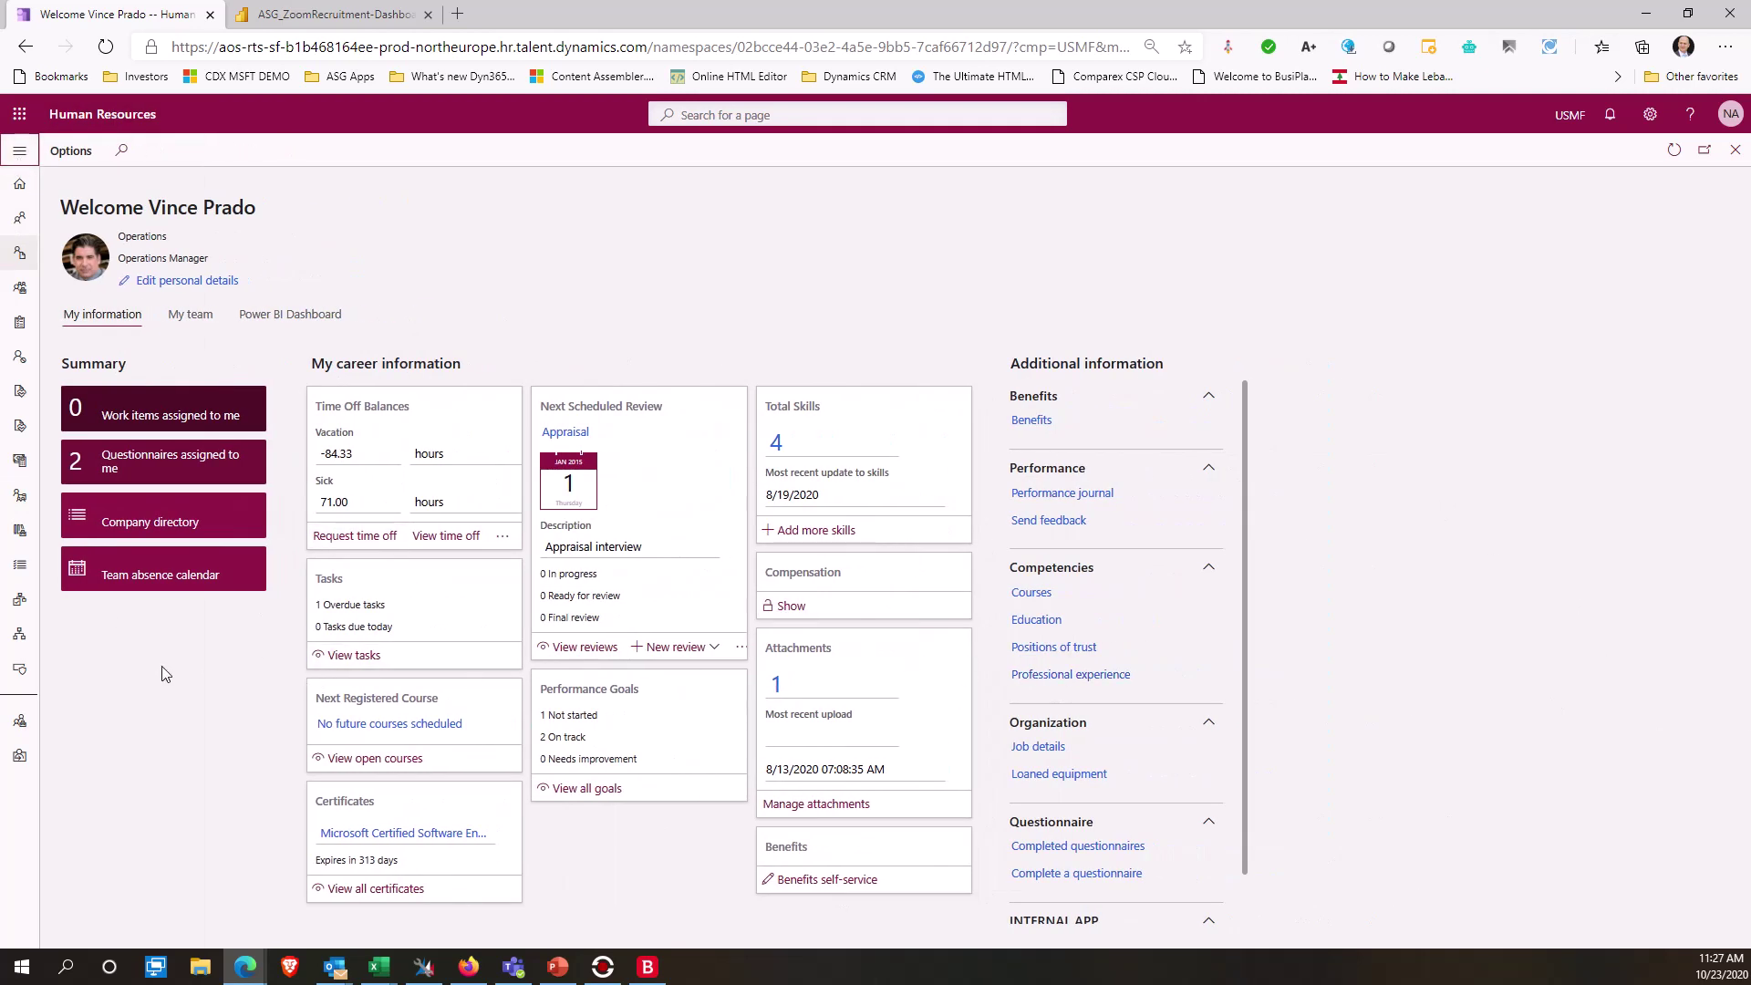
Personalize the page starting from the Summary section and begin adding an app to the My information area.
right_click(207, 677)
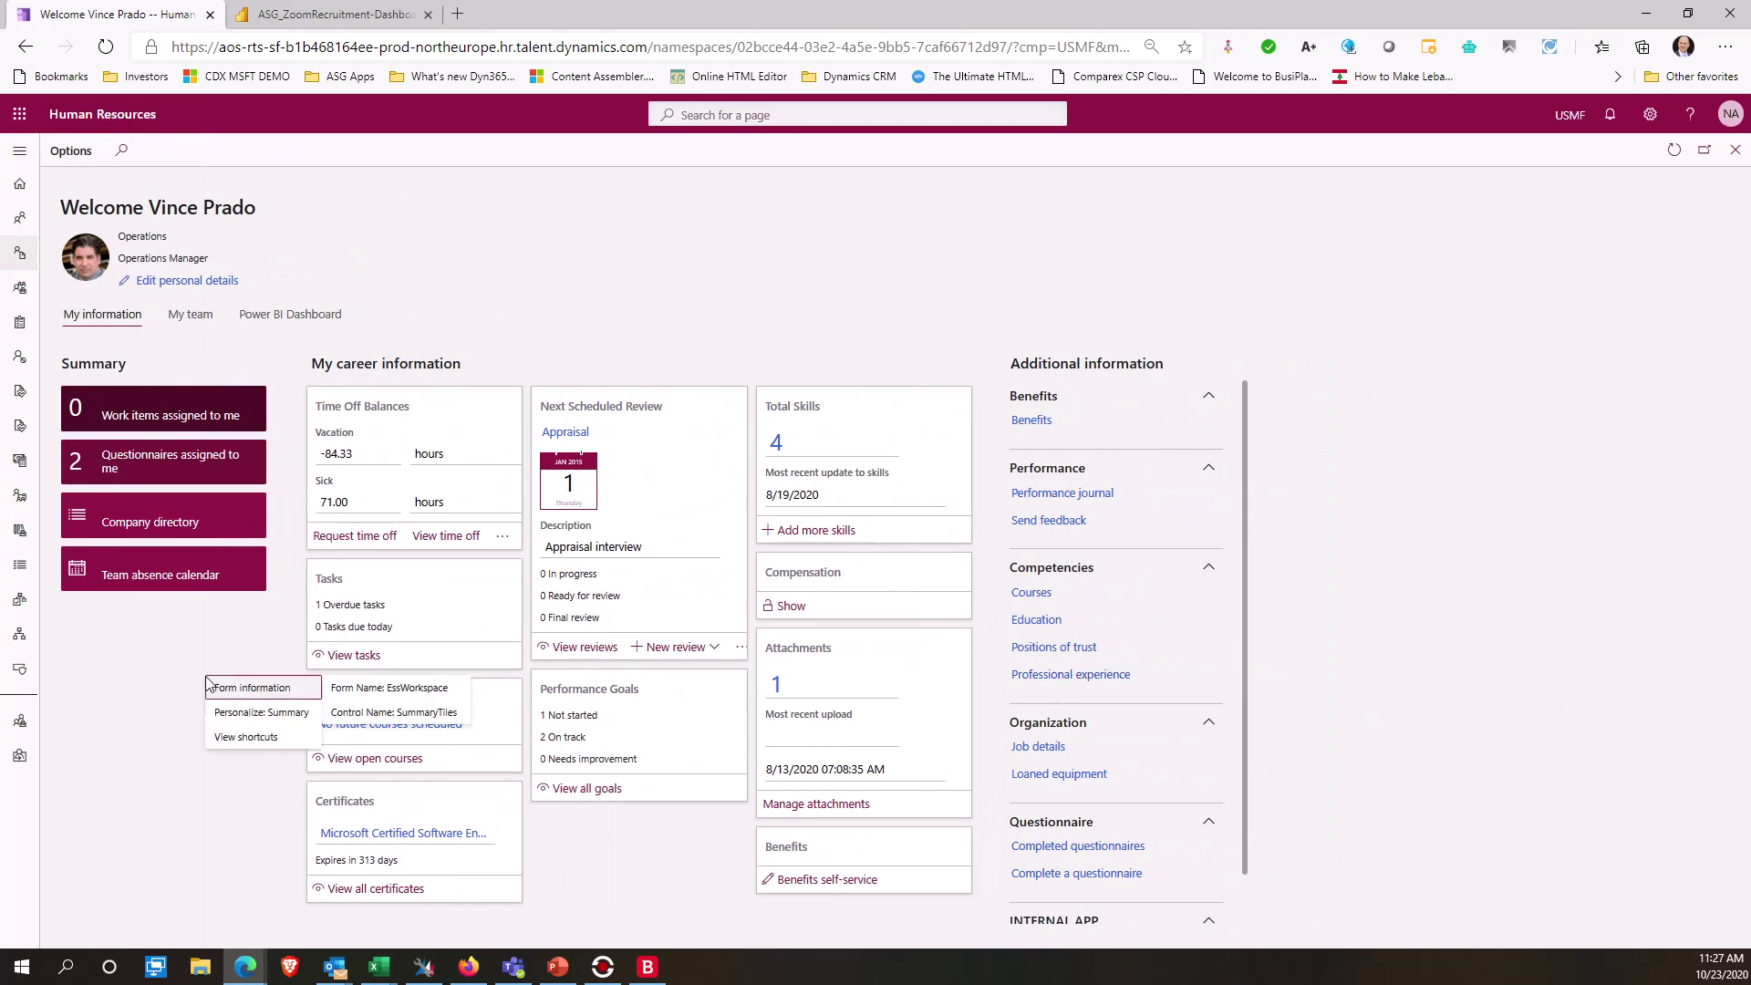
click(262, 713)
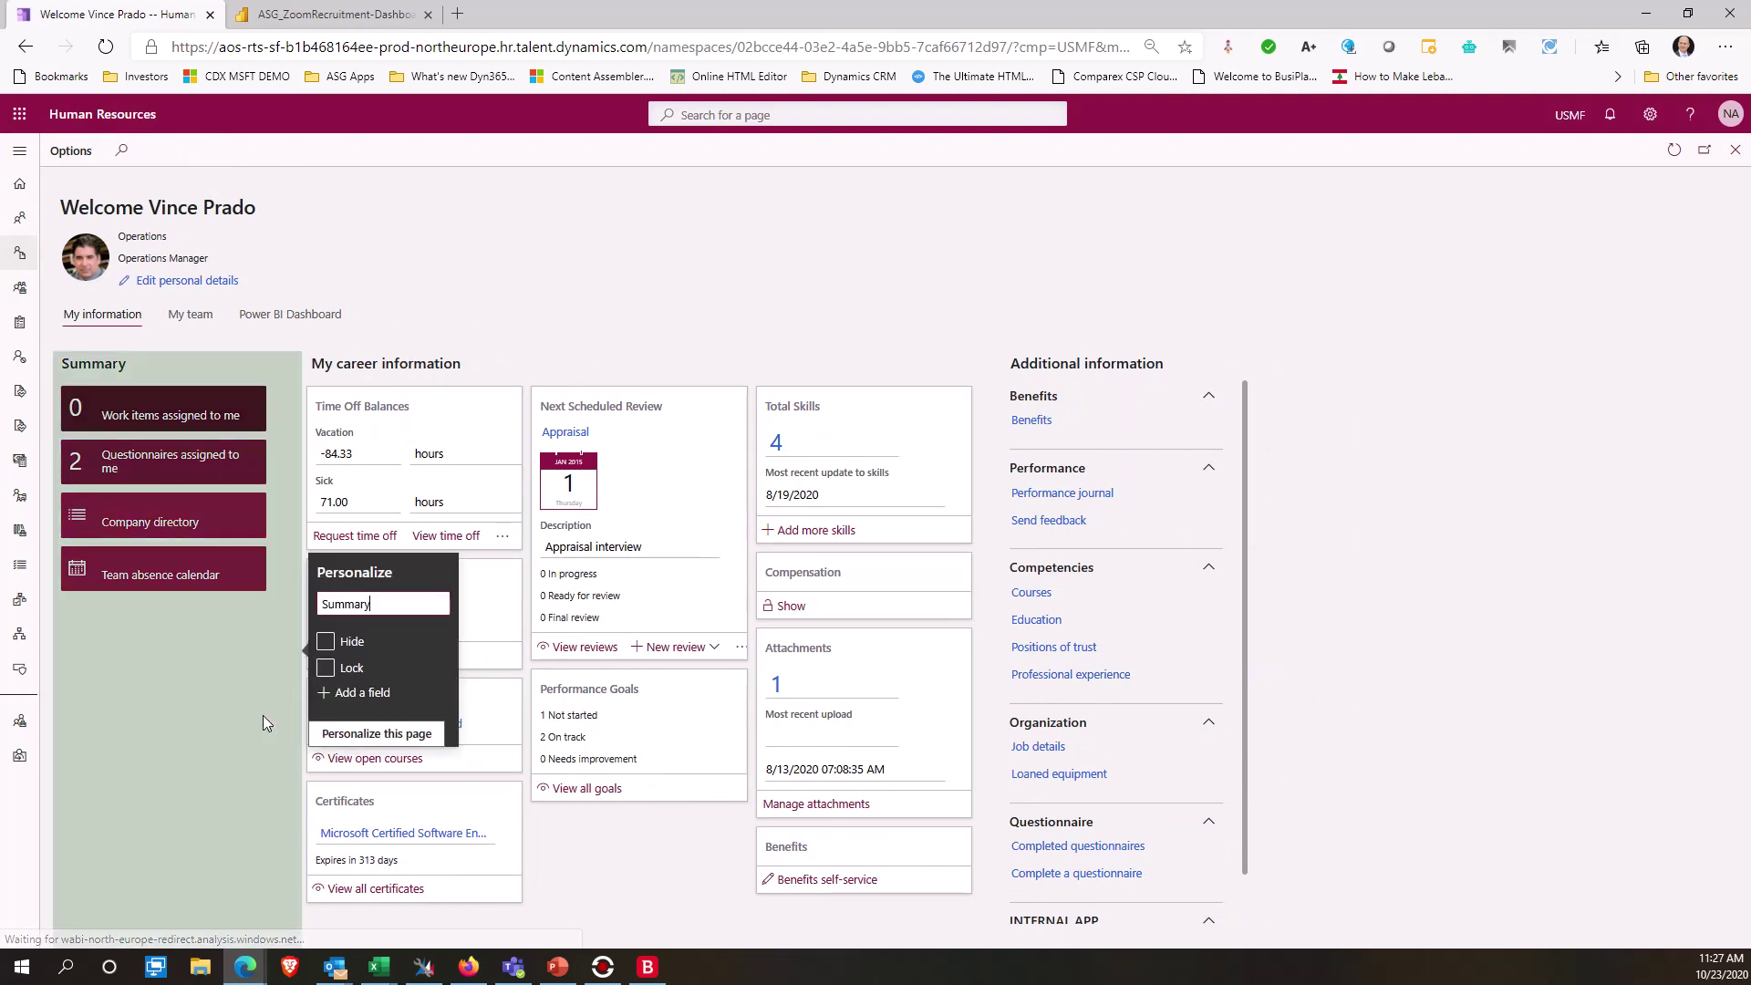
click(377, 733)
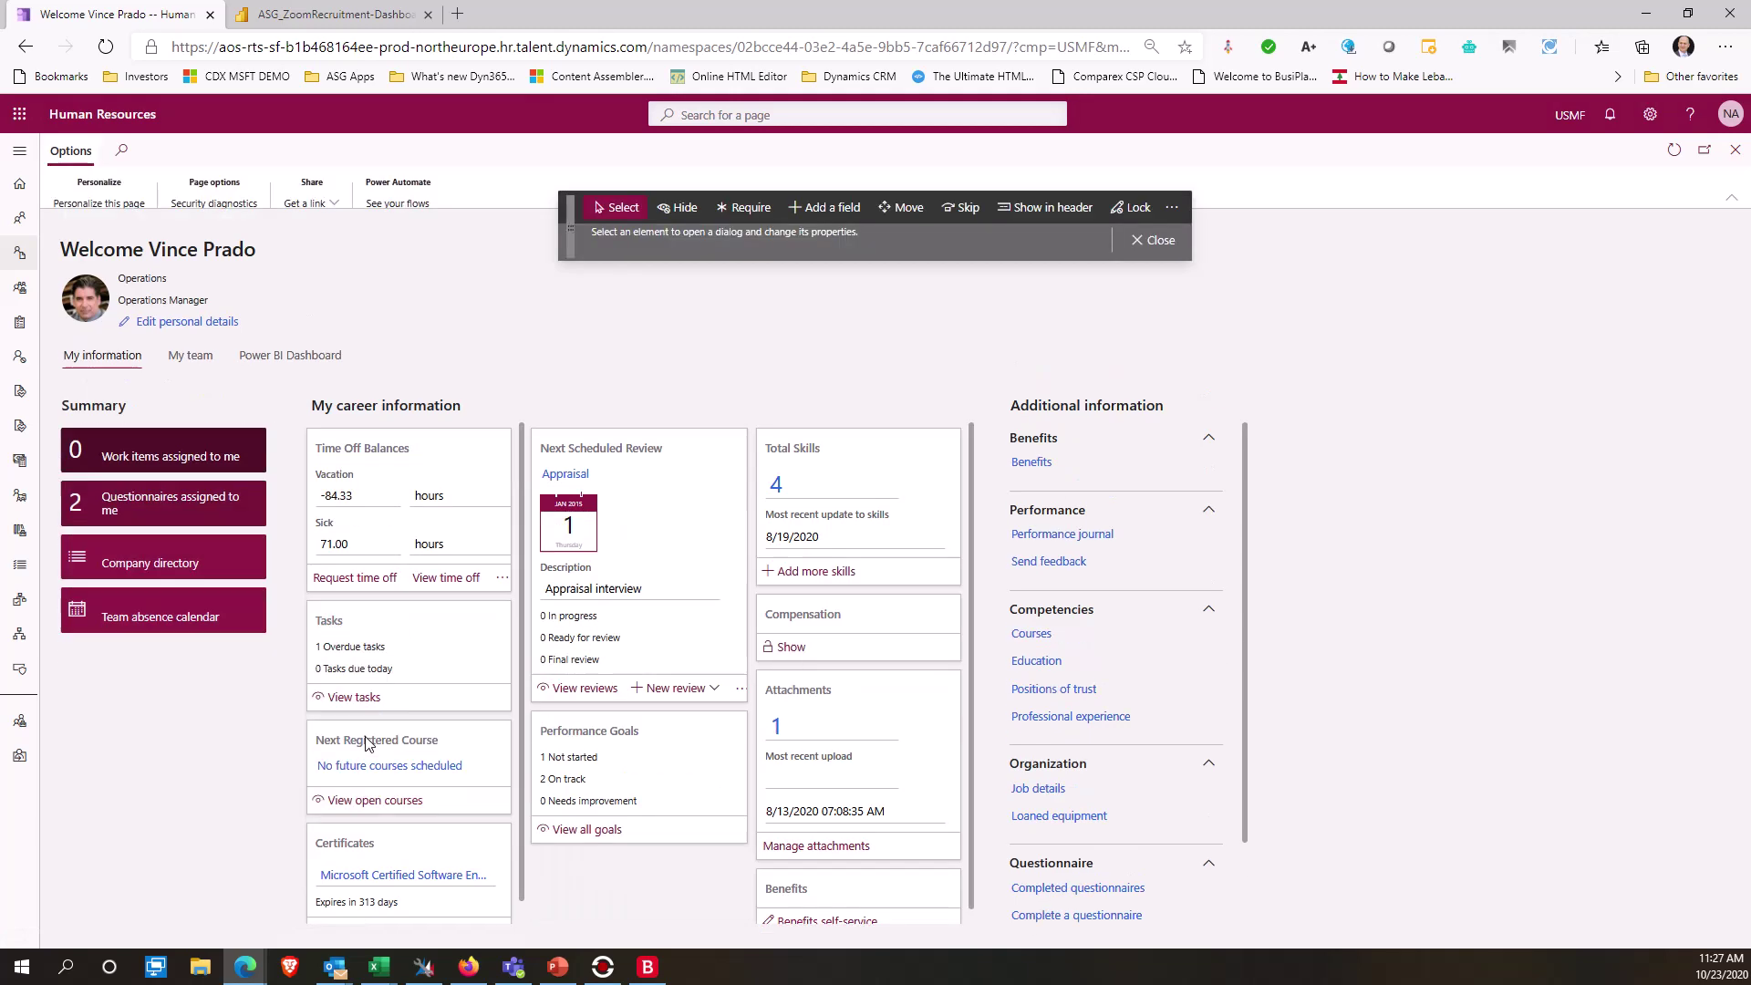
click(1172, 207)
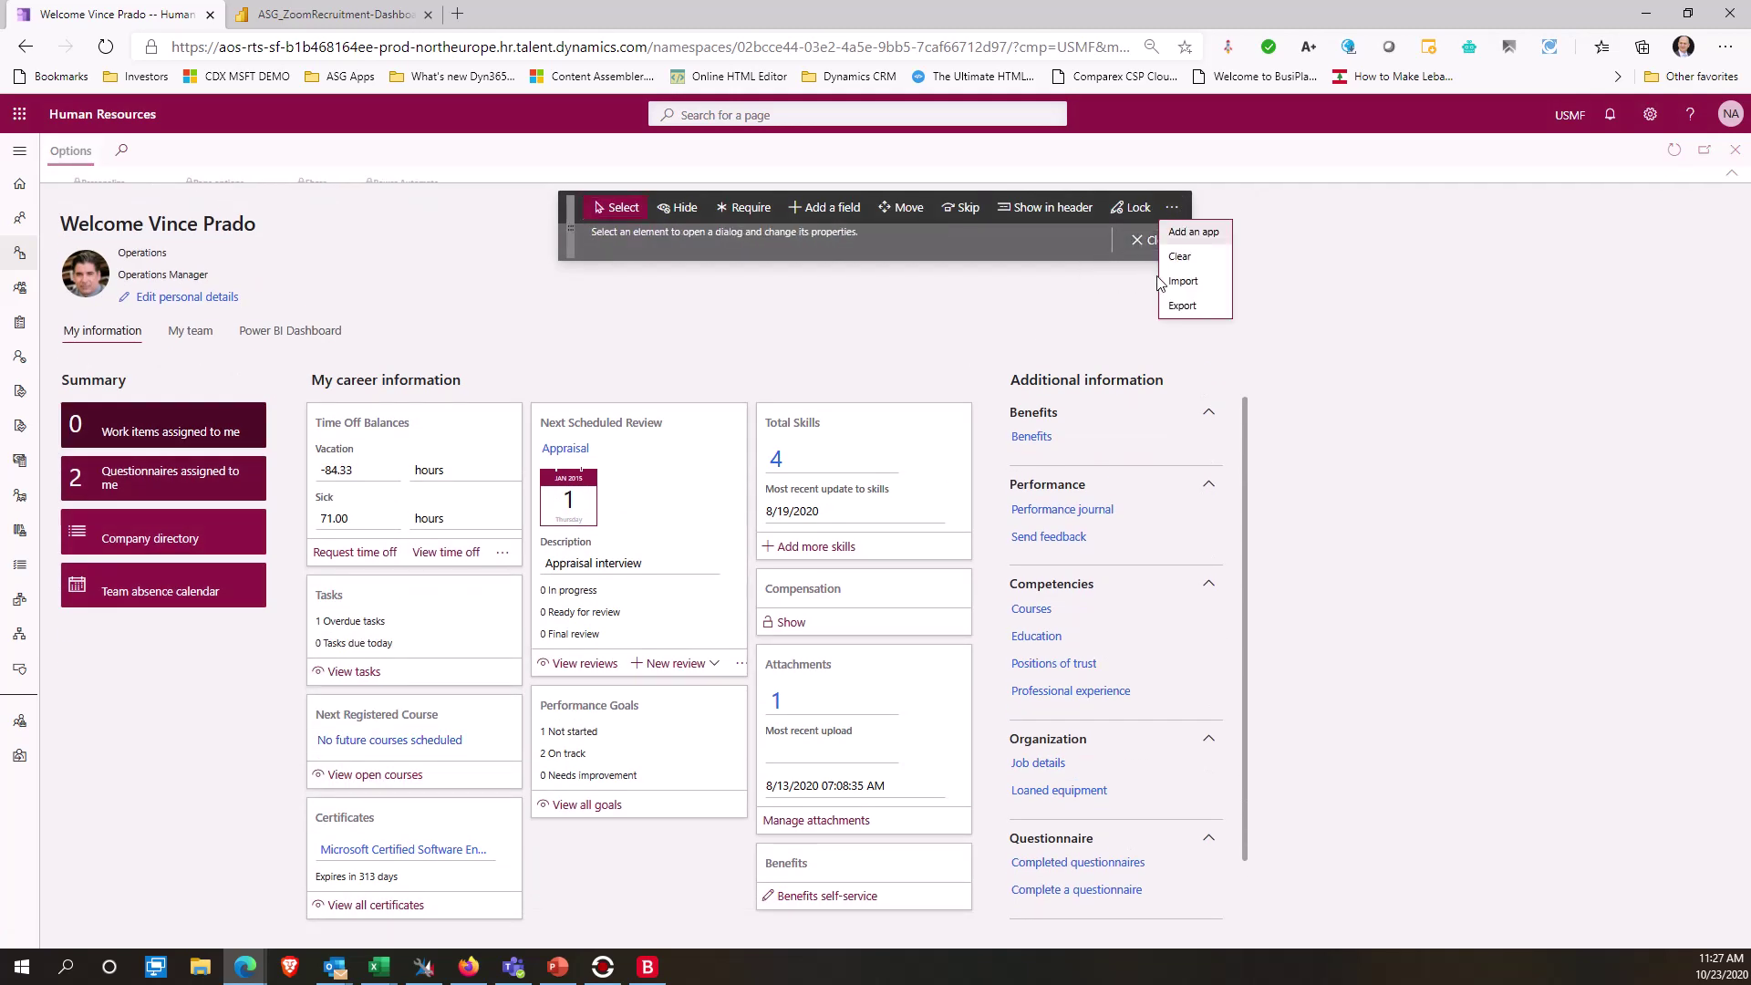
click(1212, 222)
click(139, 724)
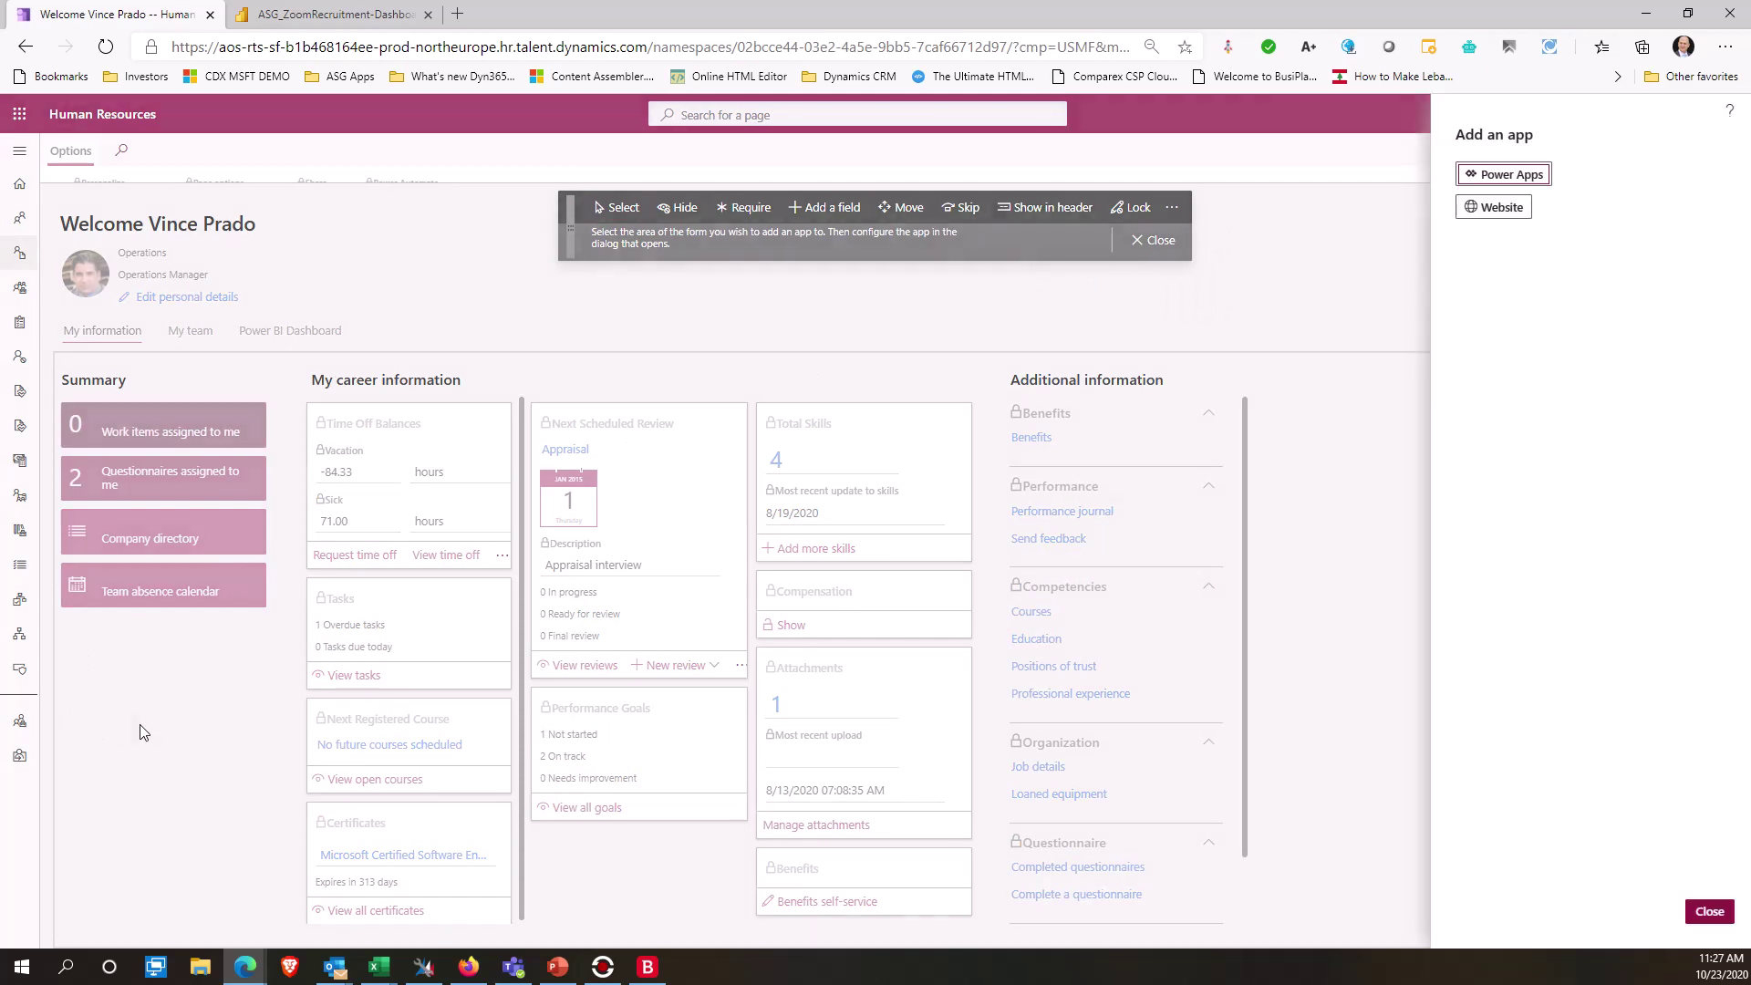
Add a website section named Power BI Dashboard to My information, using the copied embed link as its URL.
click(1498, 209)
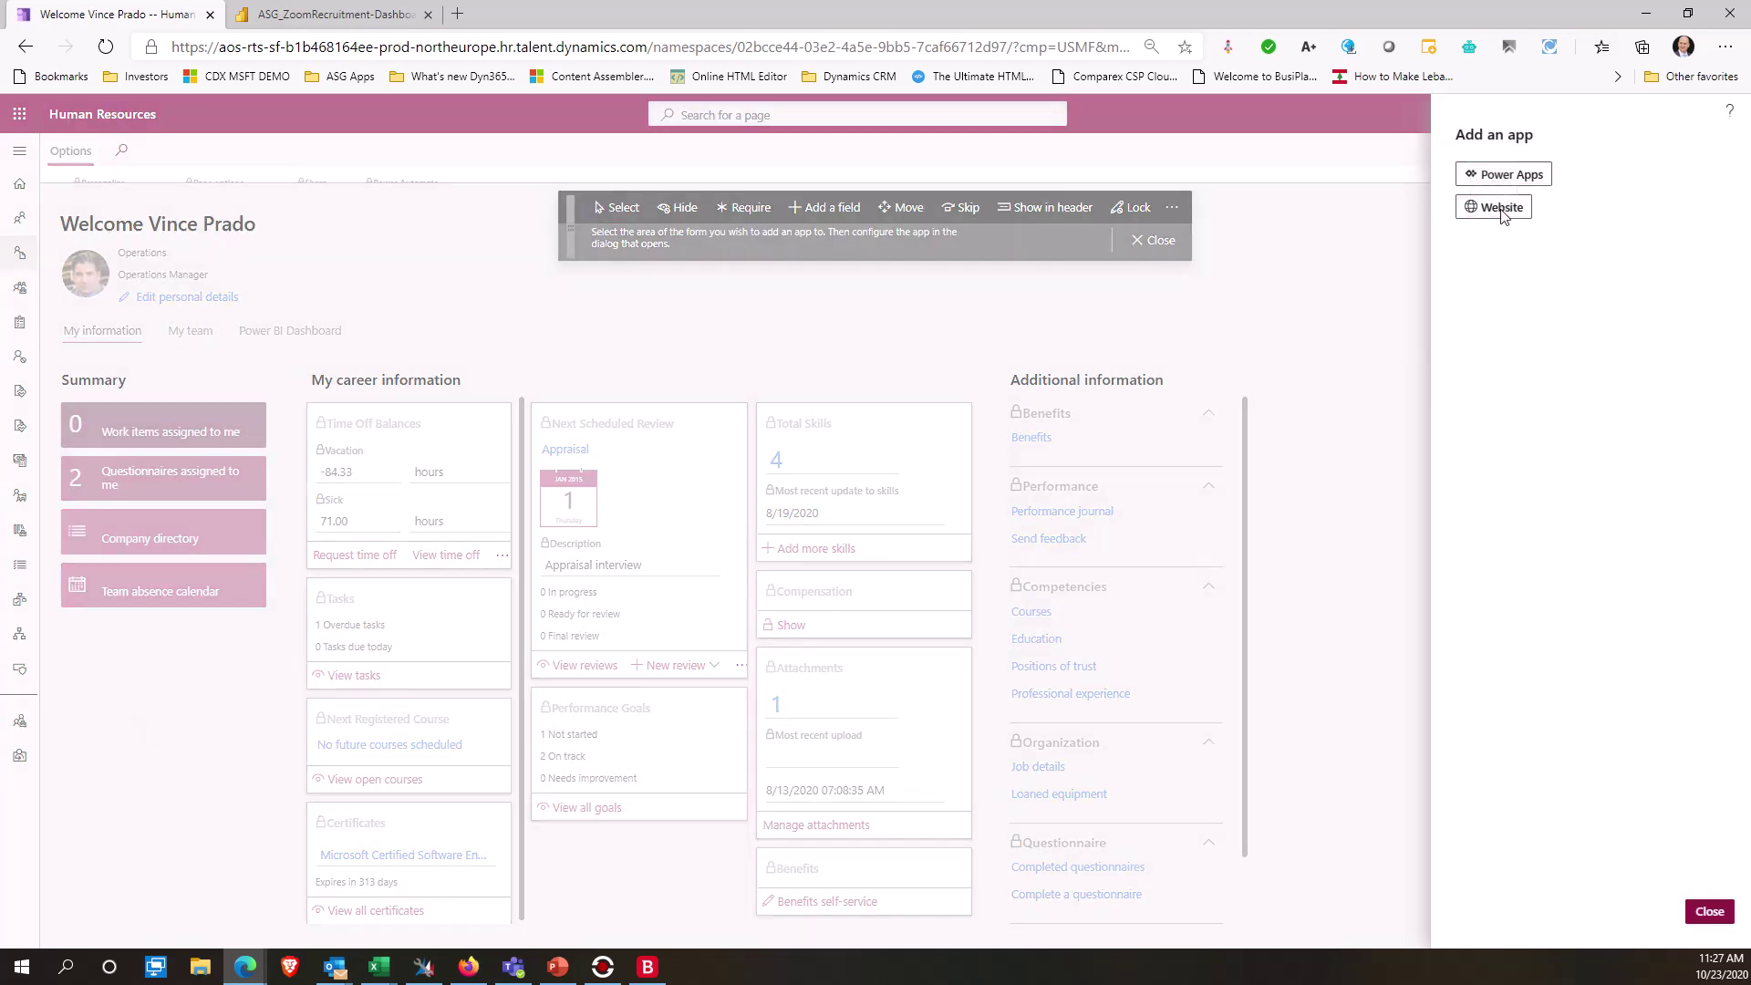
text(Power)
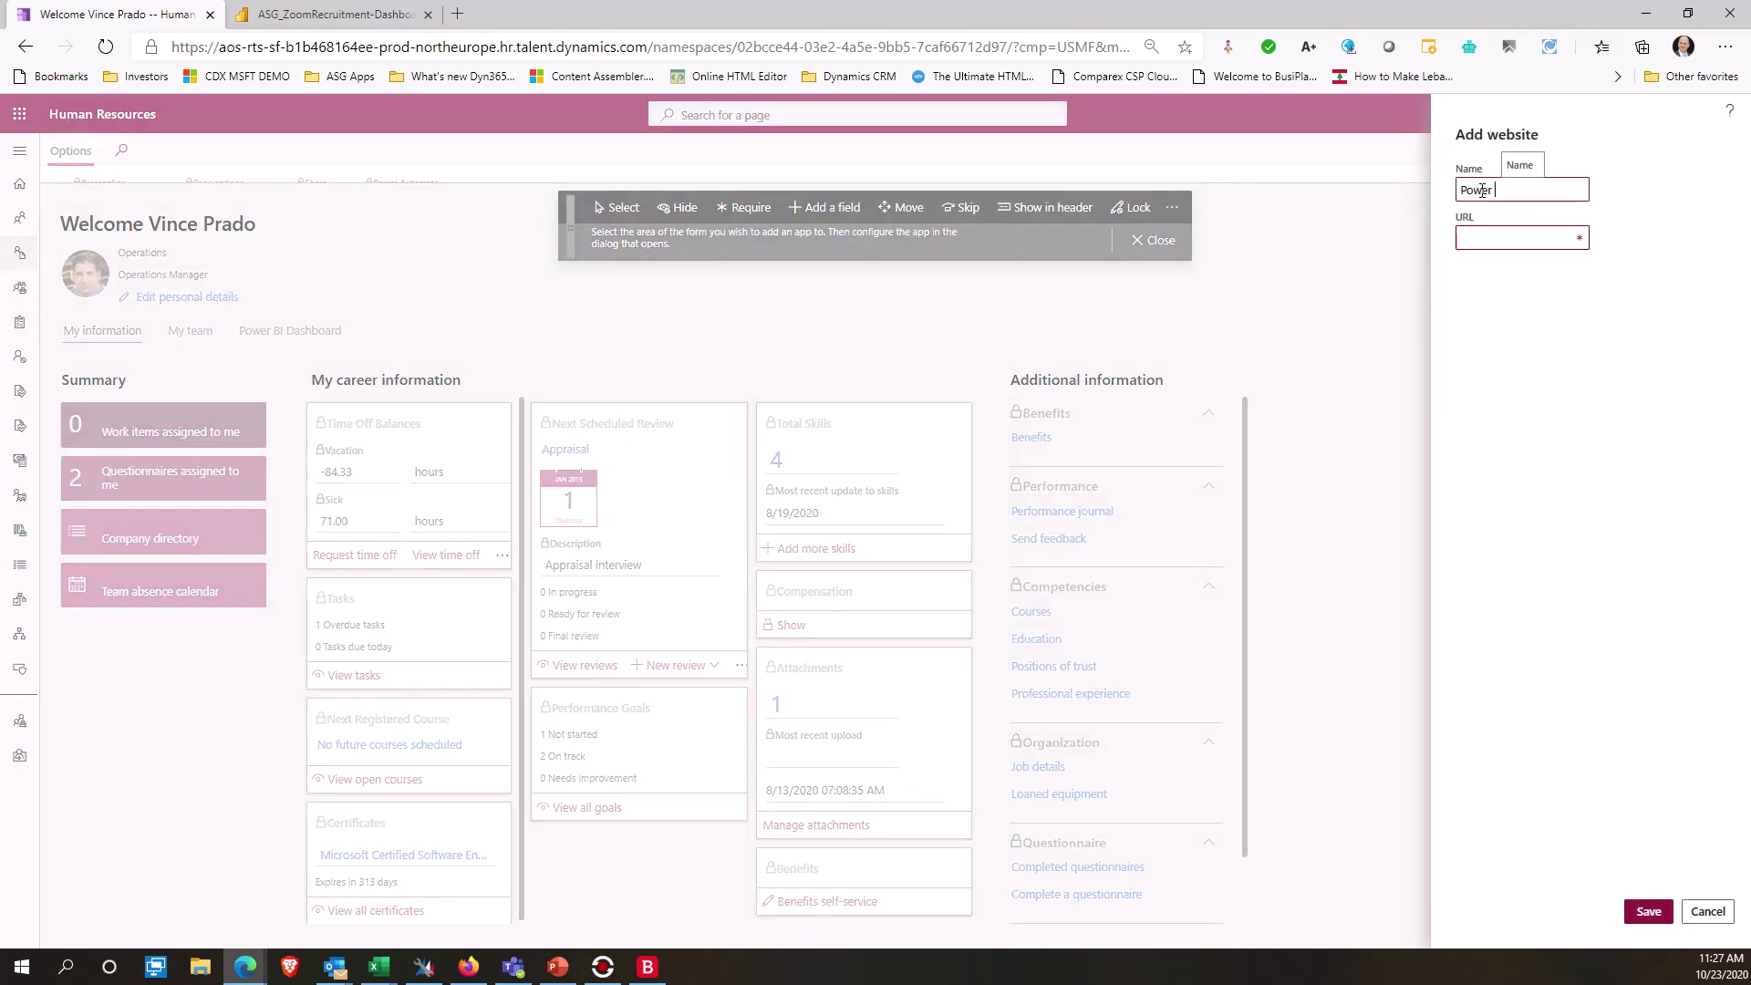
text( BI Dashboard)
key(Tab)
key(ctrl+v)
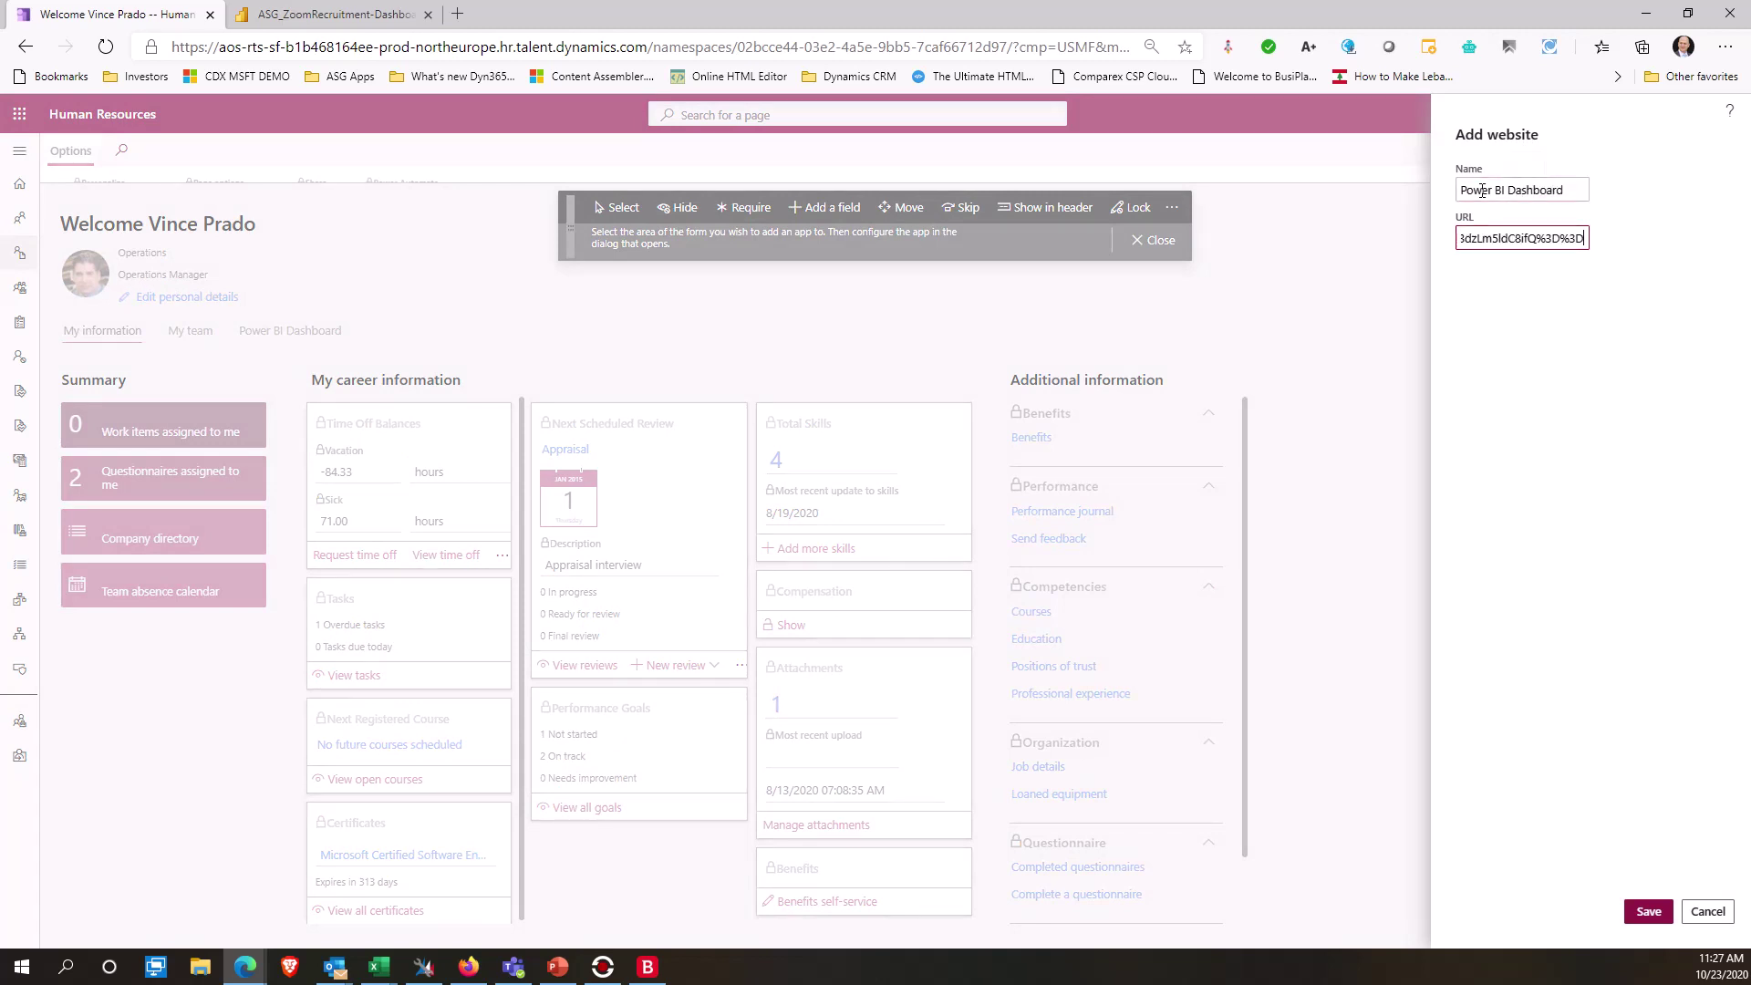
click(1649, 911)
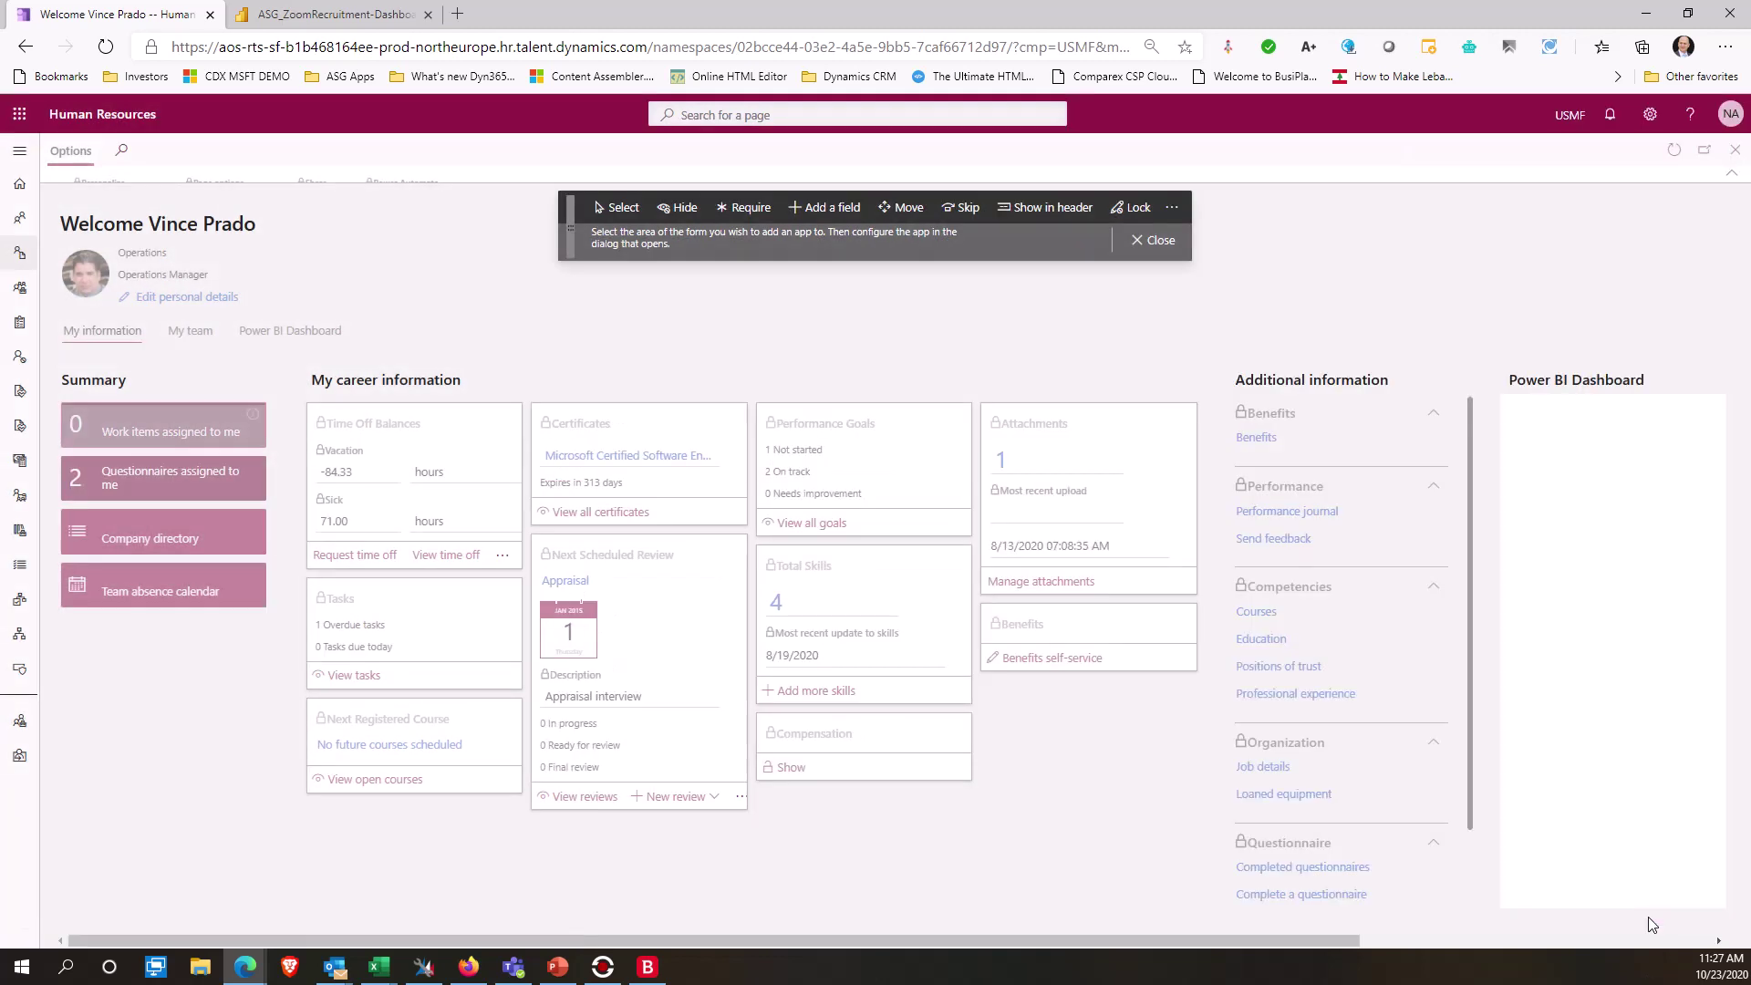
Review the embedded Power BI Dashboard section and exit personalization mode.
drag(1346, 941, 1656, 949)
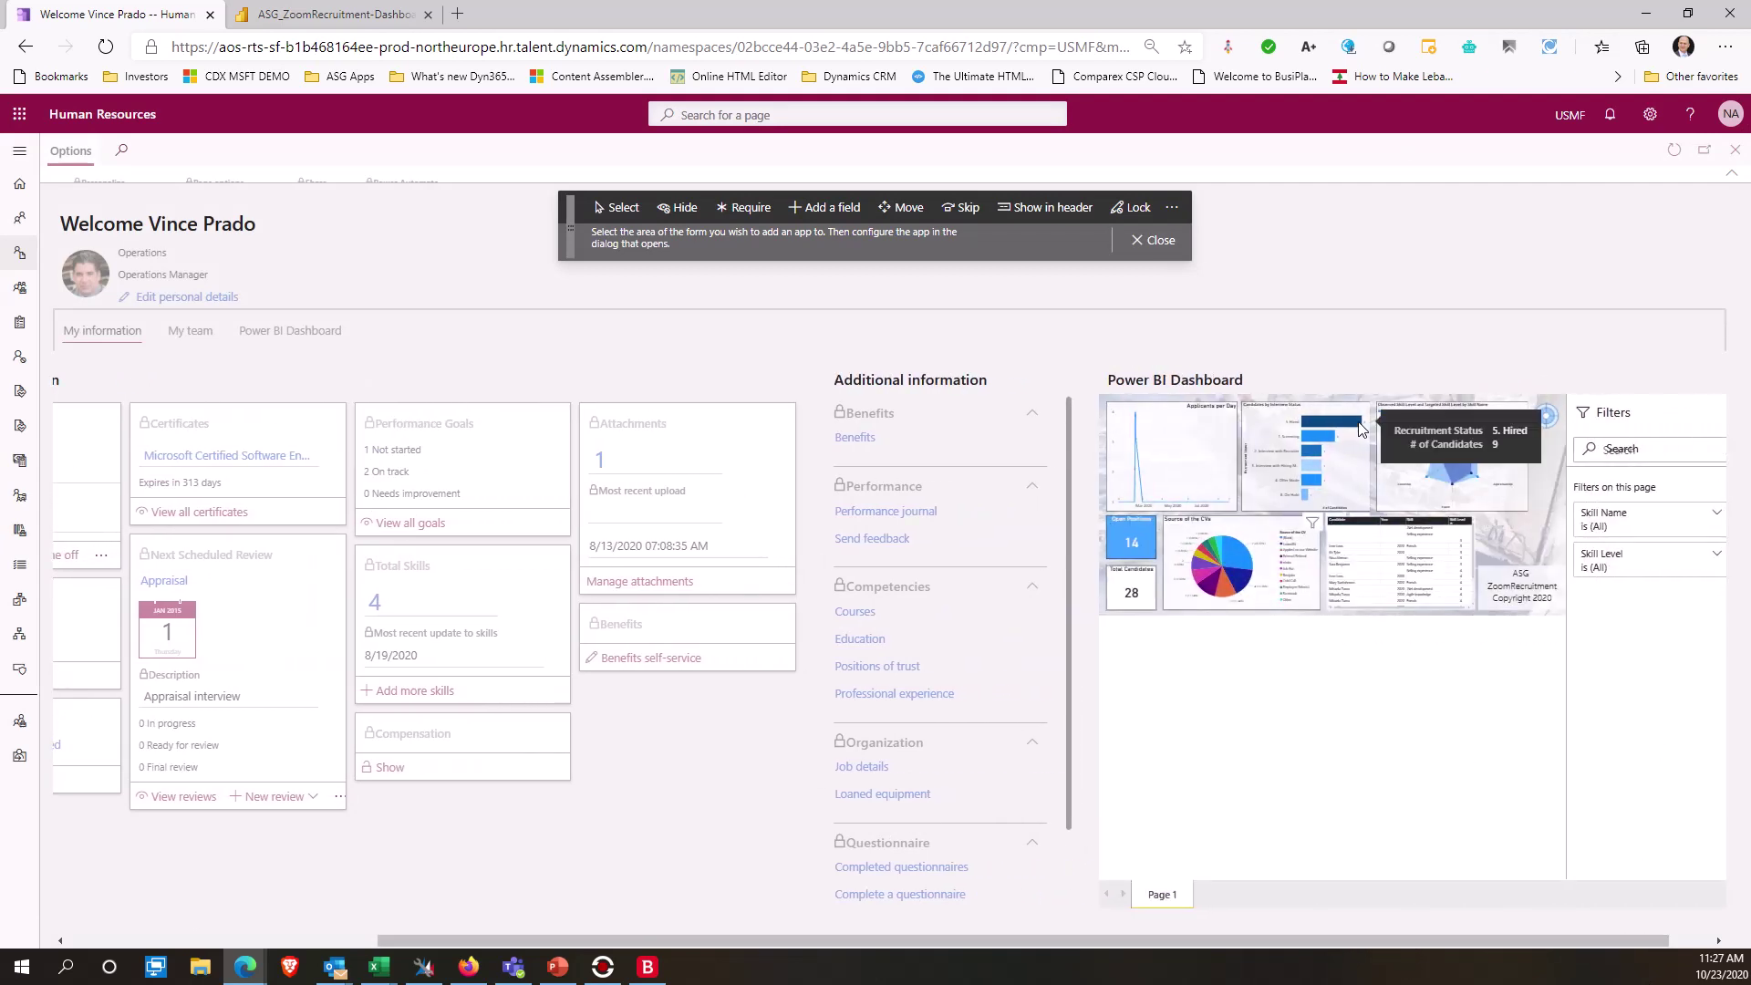
drag(1540, 947, 1253, 931)
click(1157, 240)
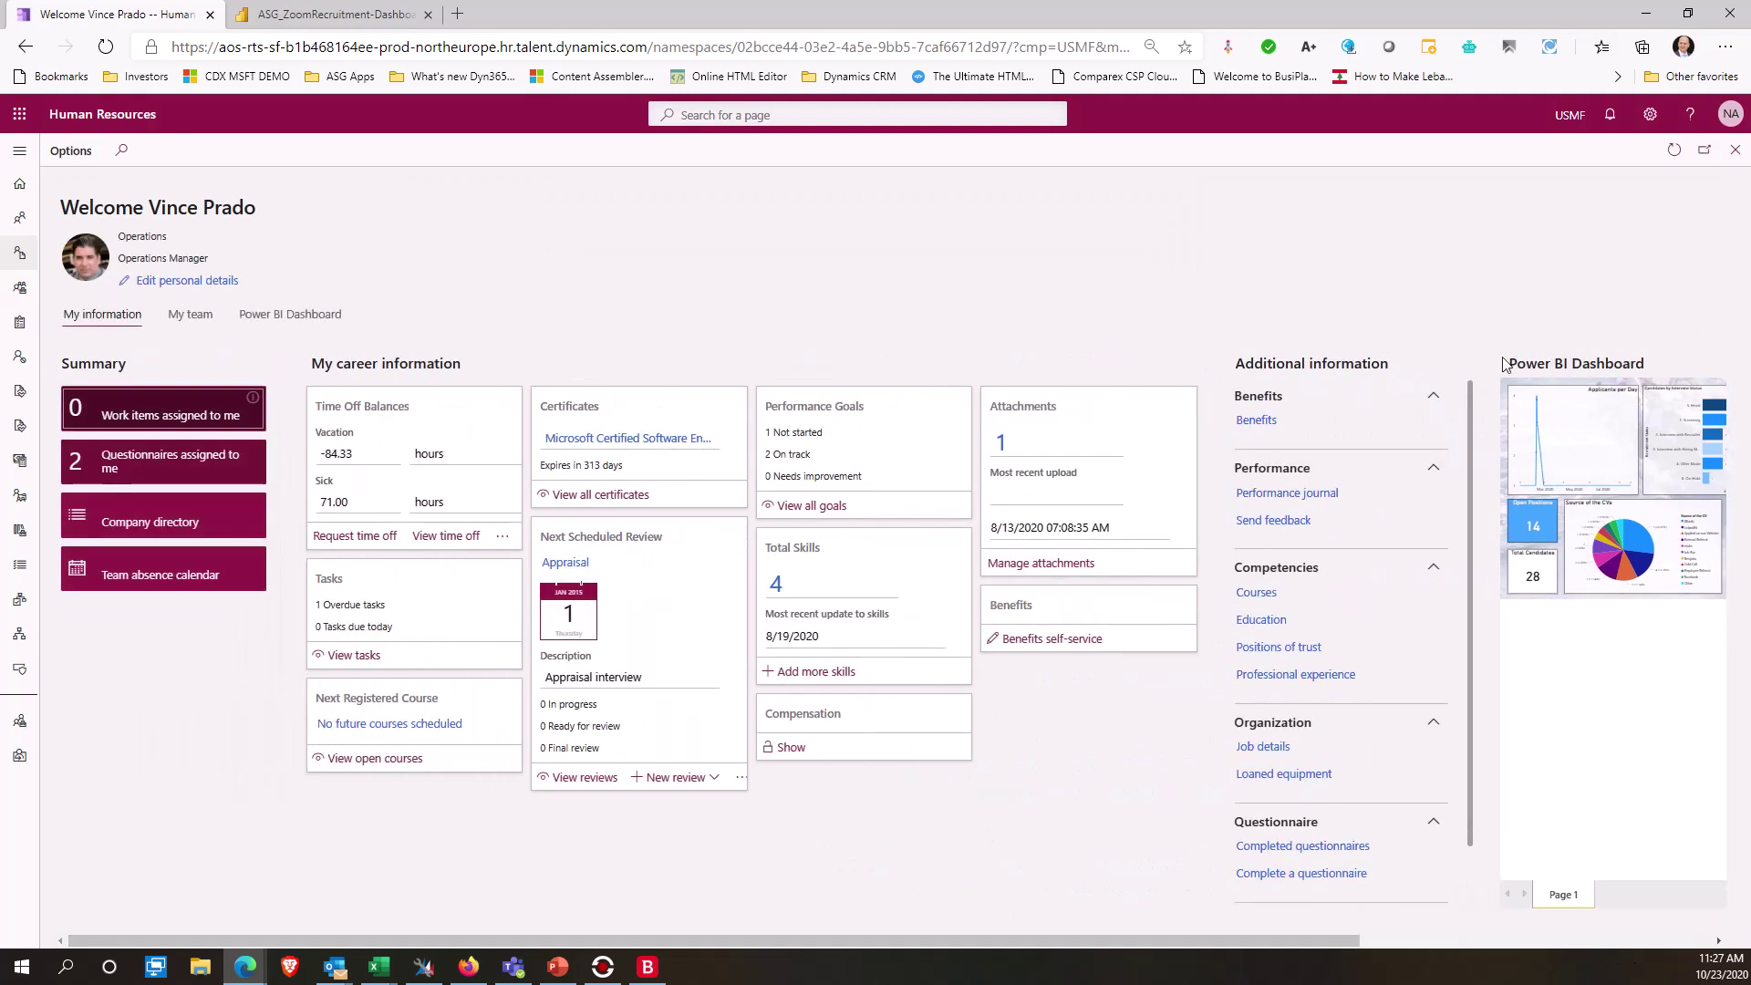
scroll(1297, 943, right, 5)
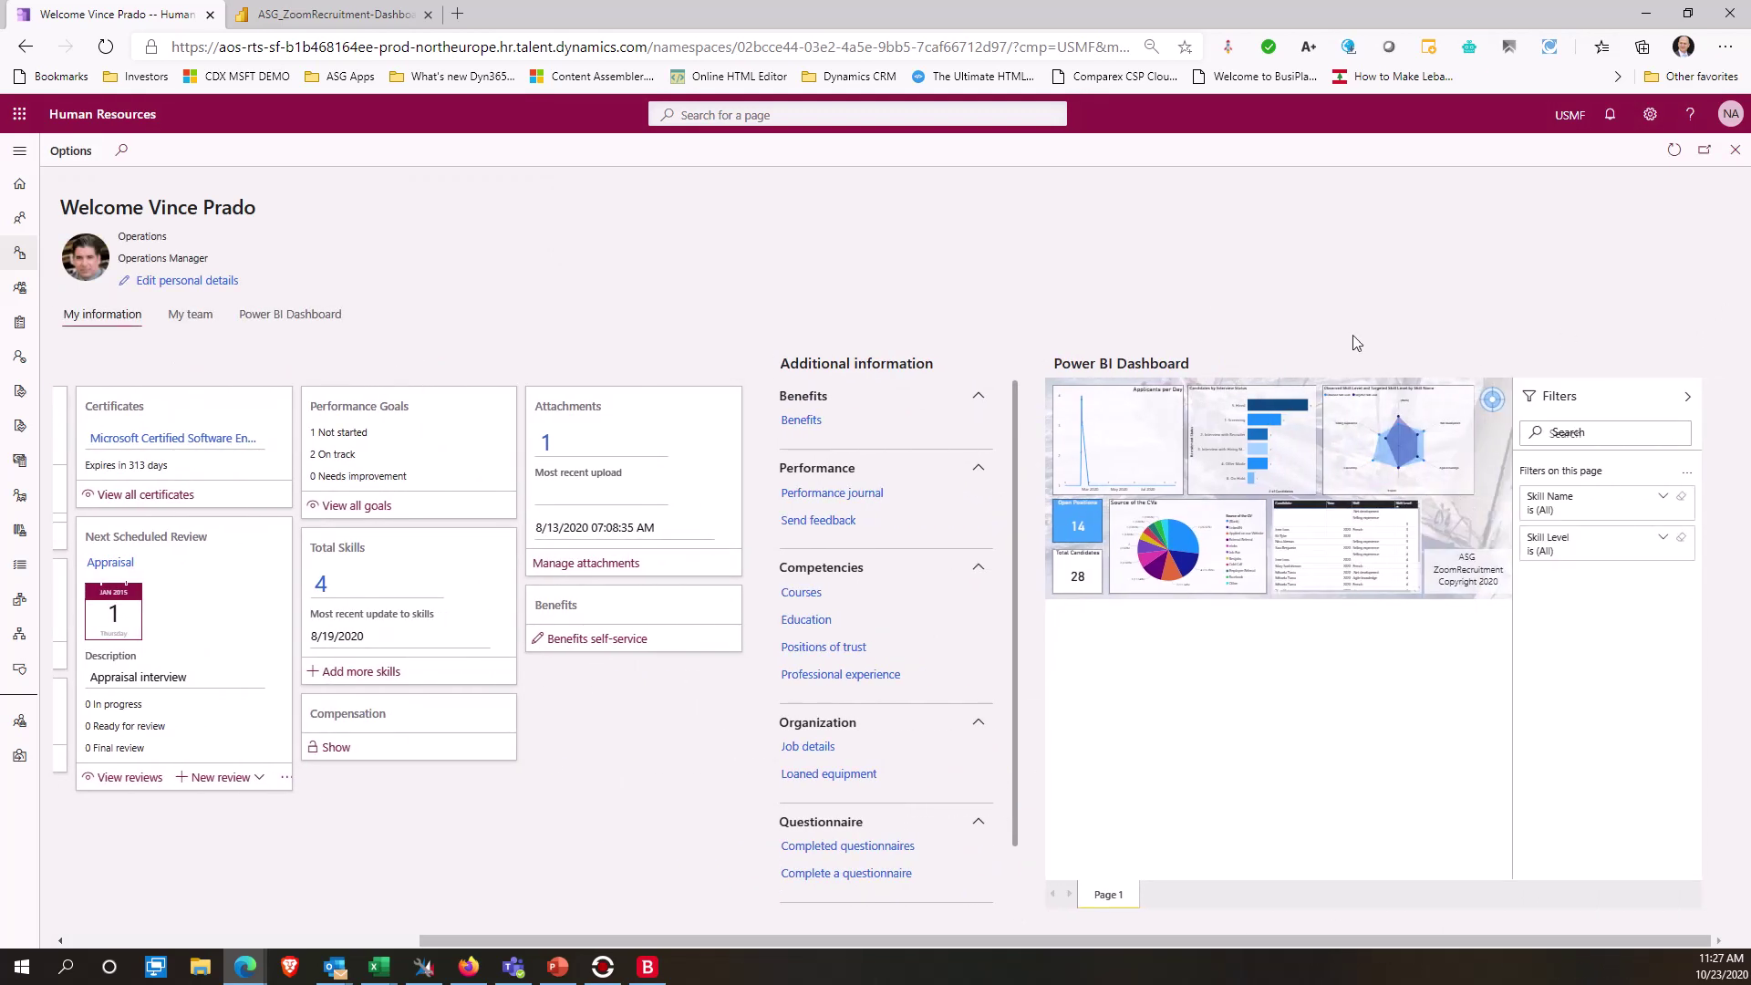
scroll(912, 941, left, 5)
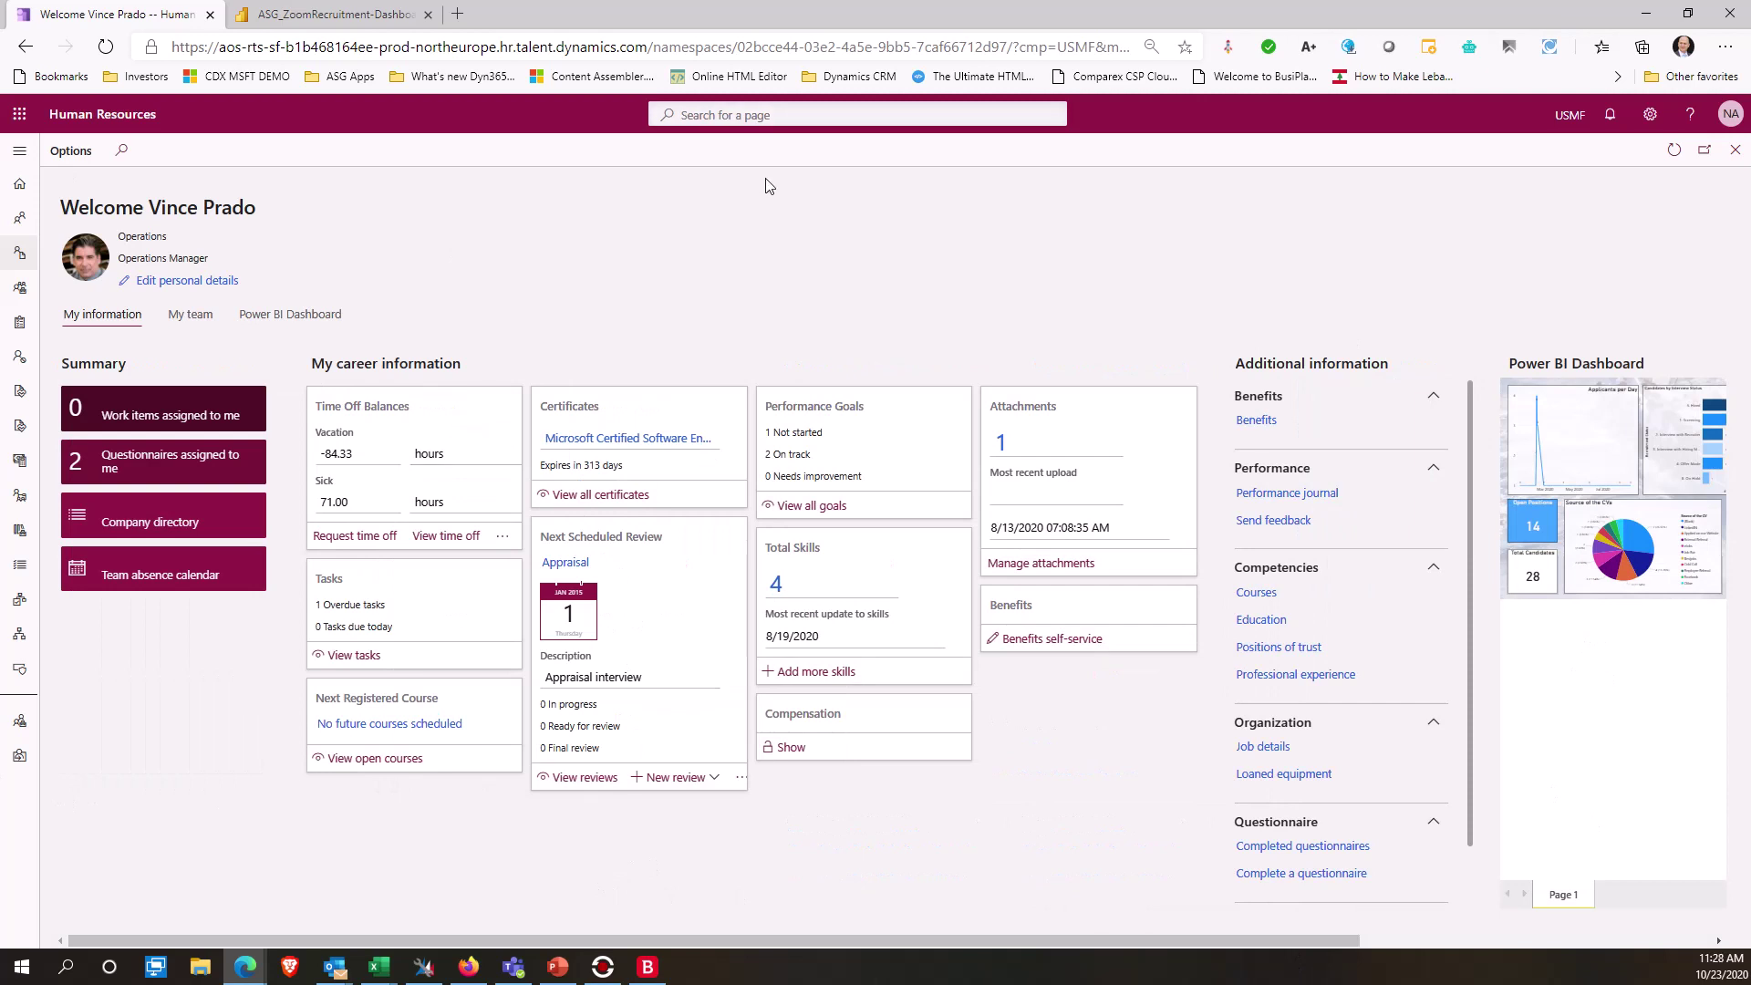
Switch to Power BI, close the secure embed code dialog, and return to the Human Resources page.
click(332, 13)
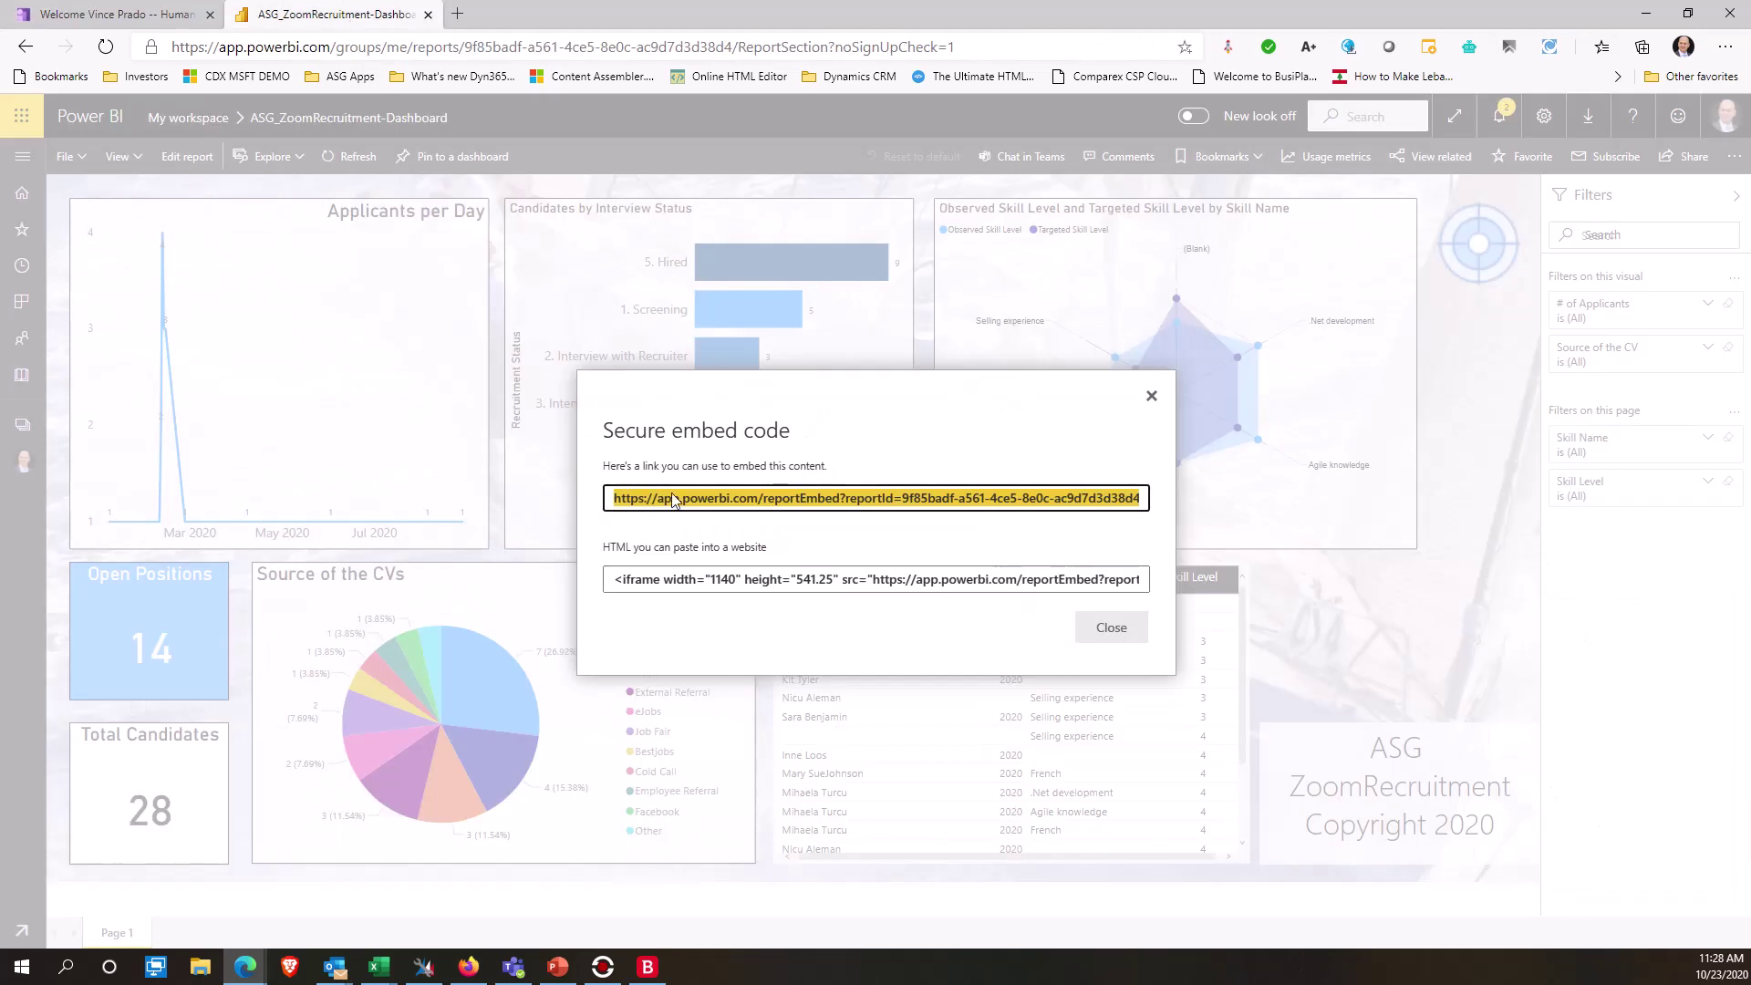
click(1110, 626)
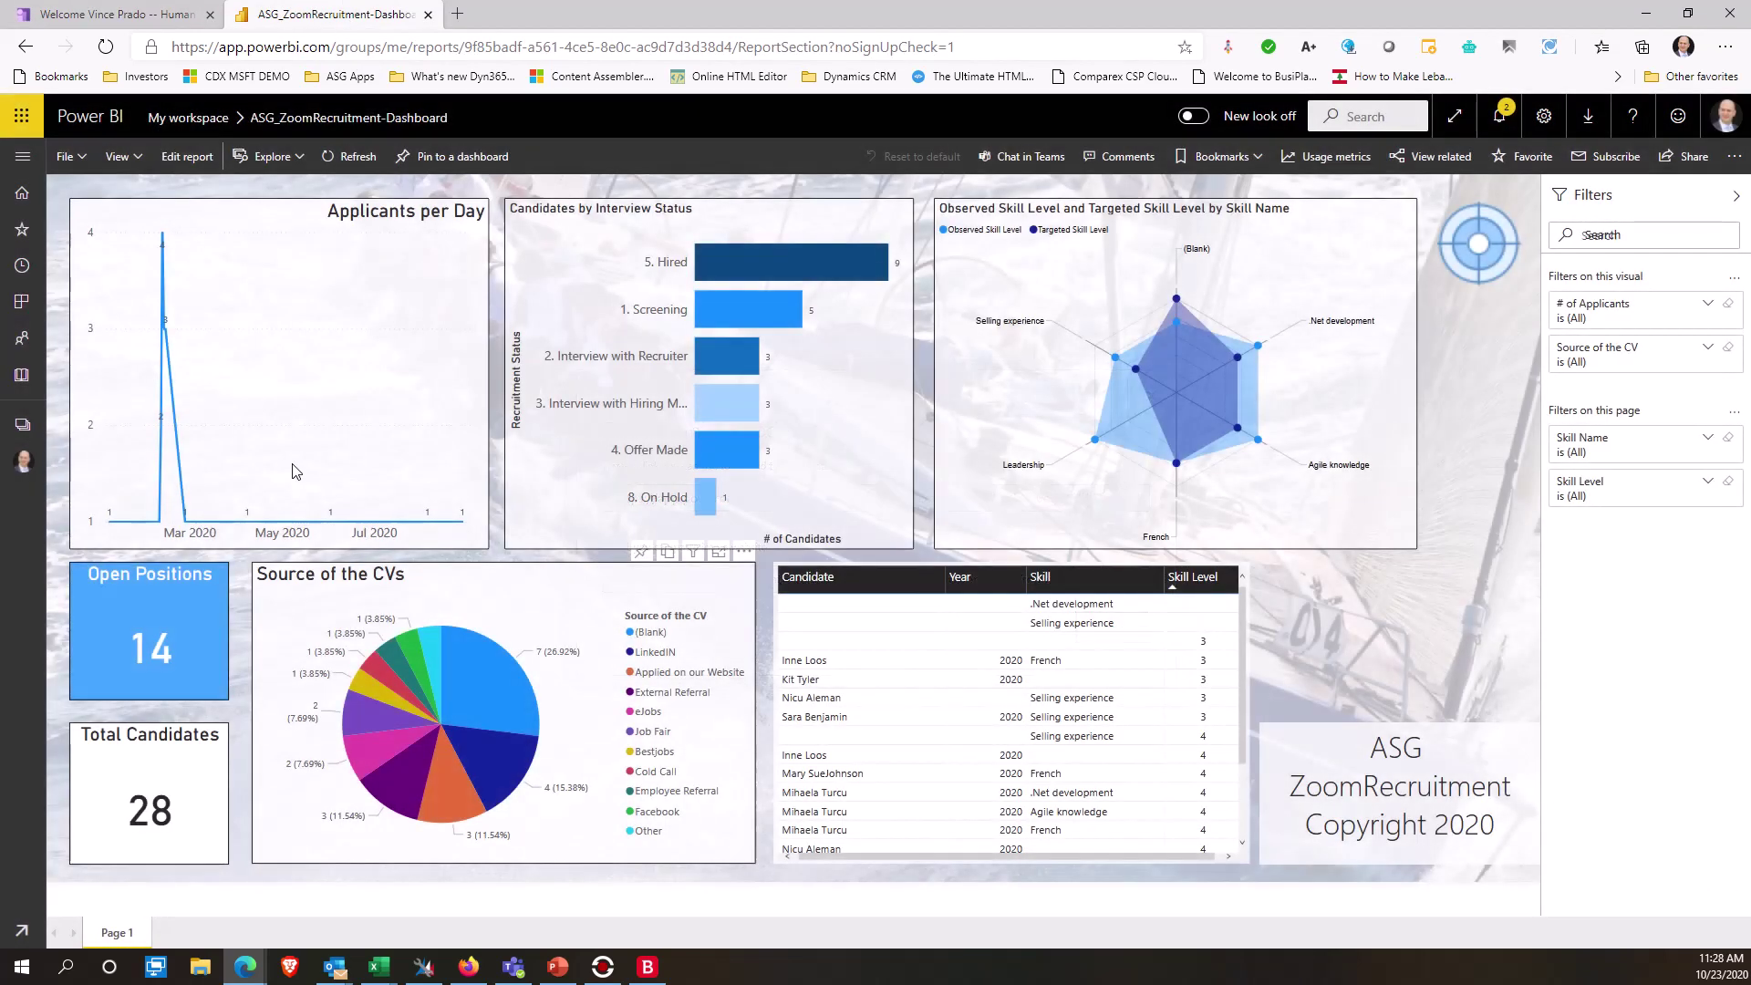
click(126, 17)
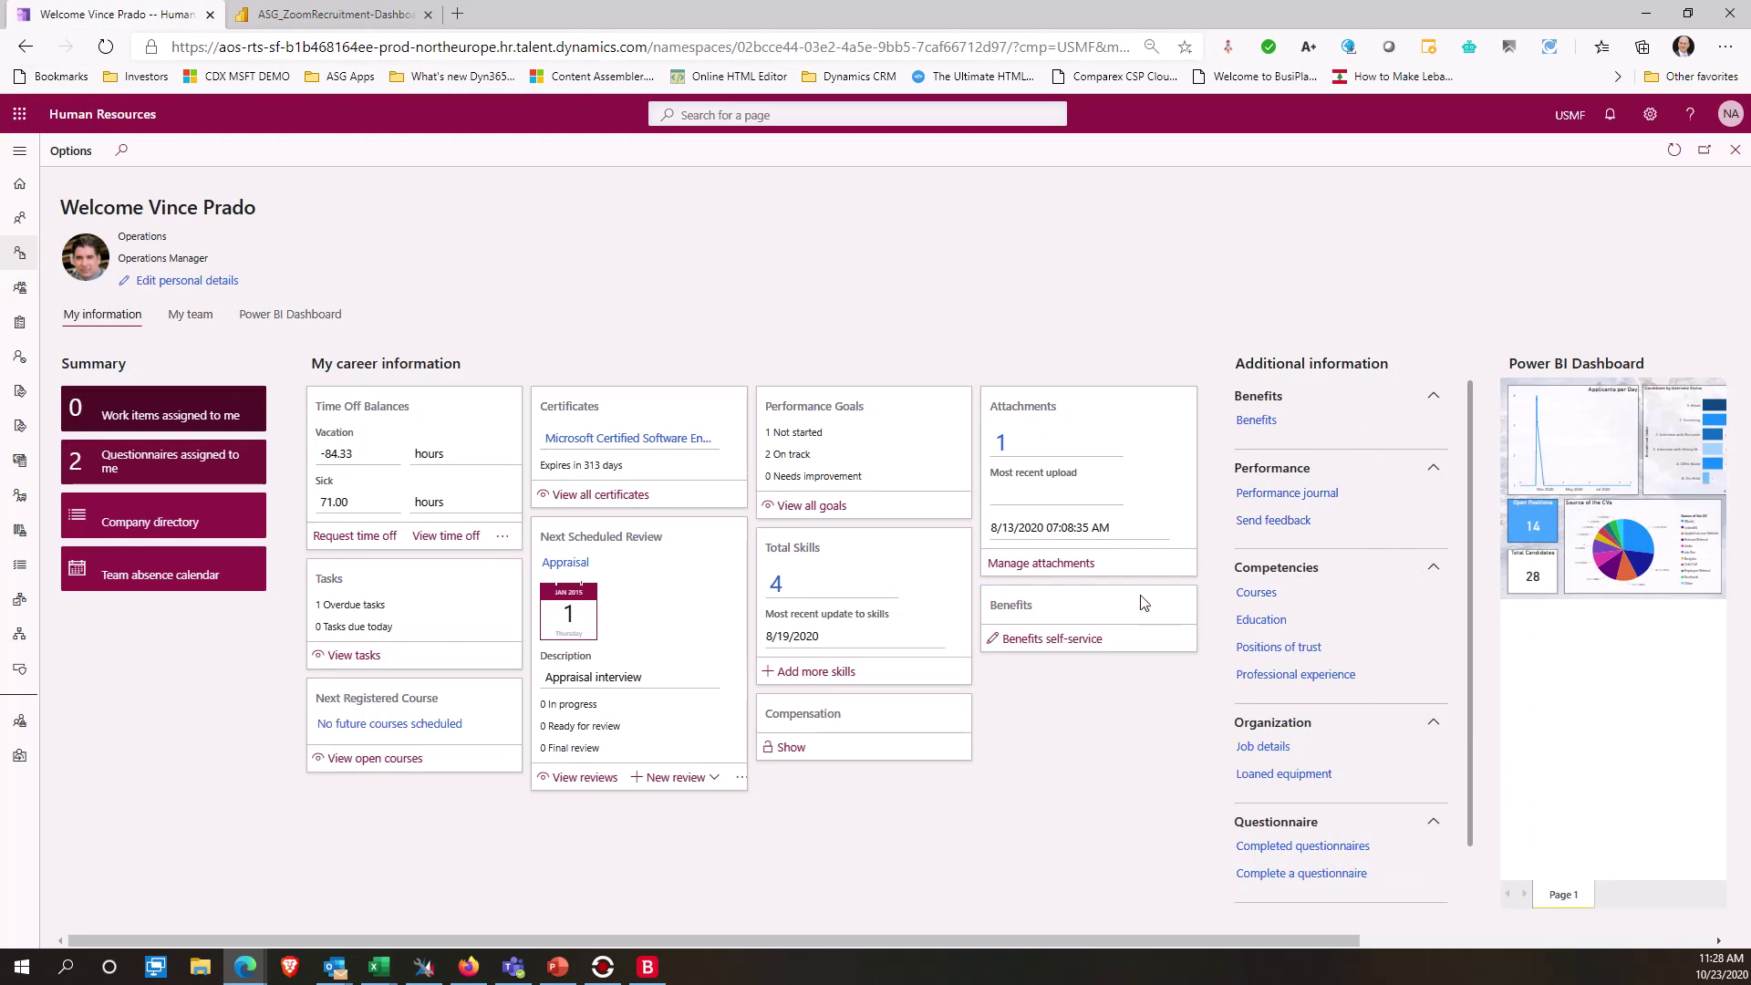
Expand the navigation pane and view the report on the Power BI Dashboard tab.
click(19, 151)
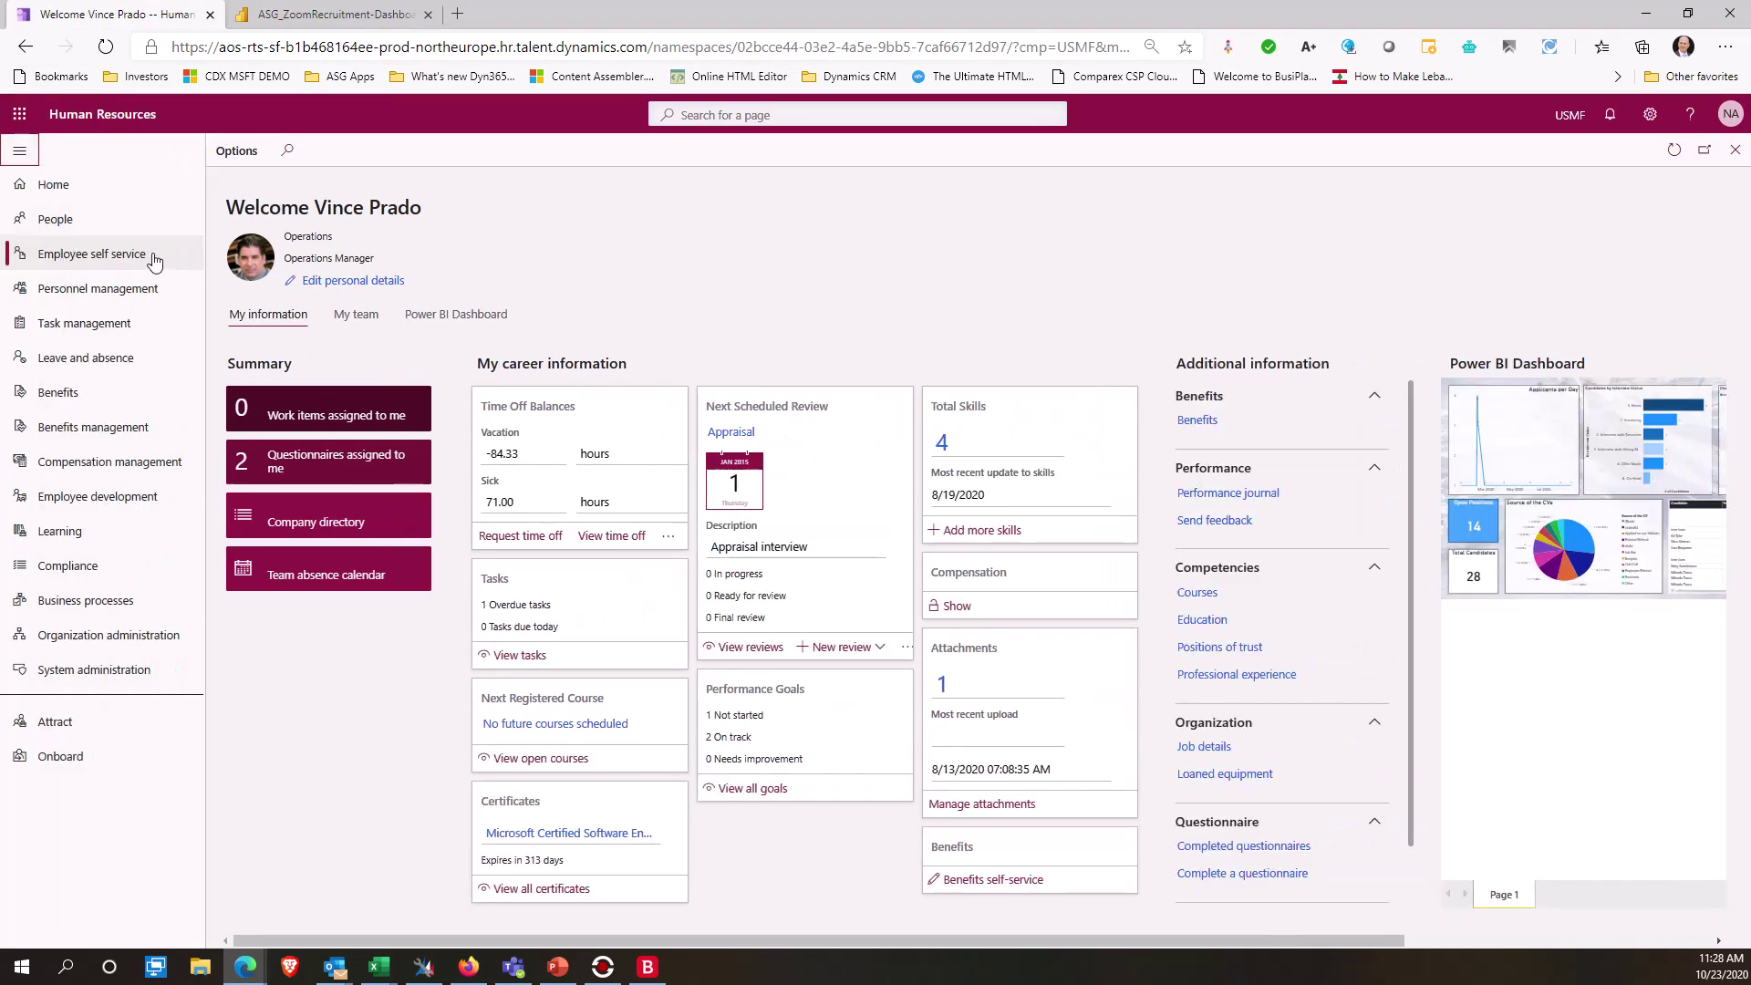
click(466, 317)
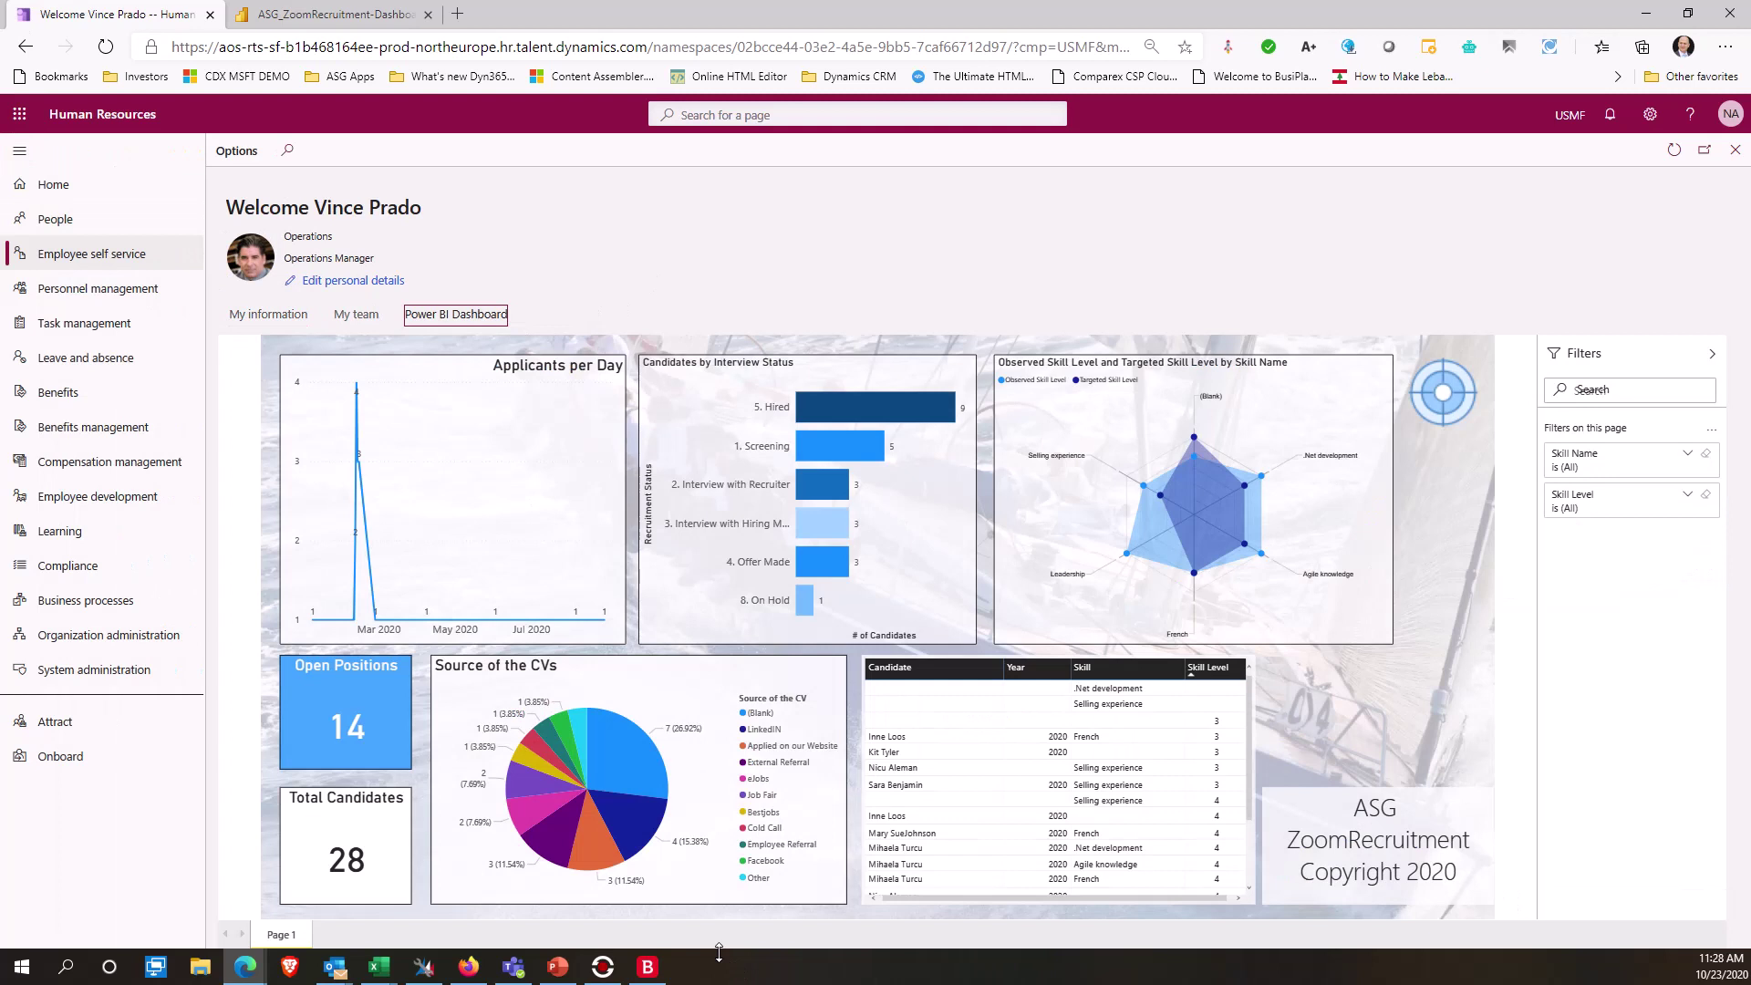
click(648, 966)
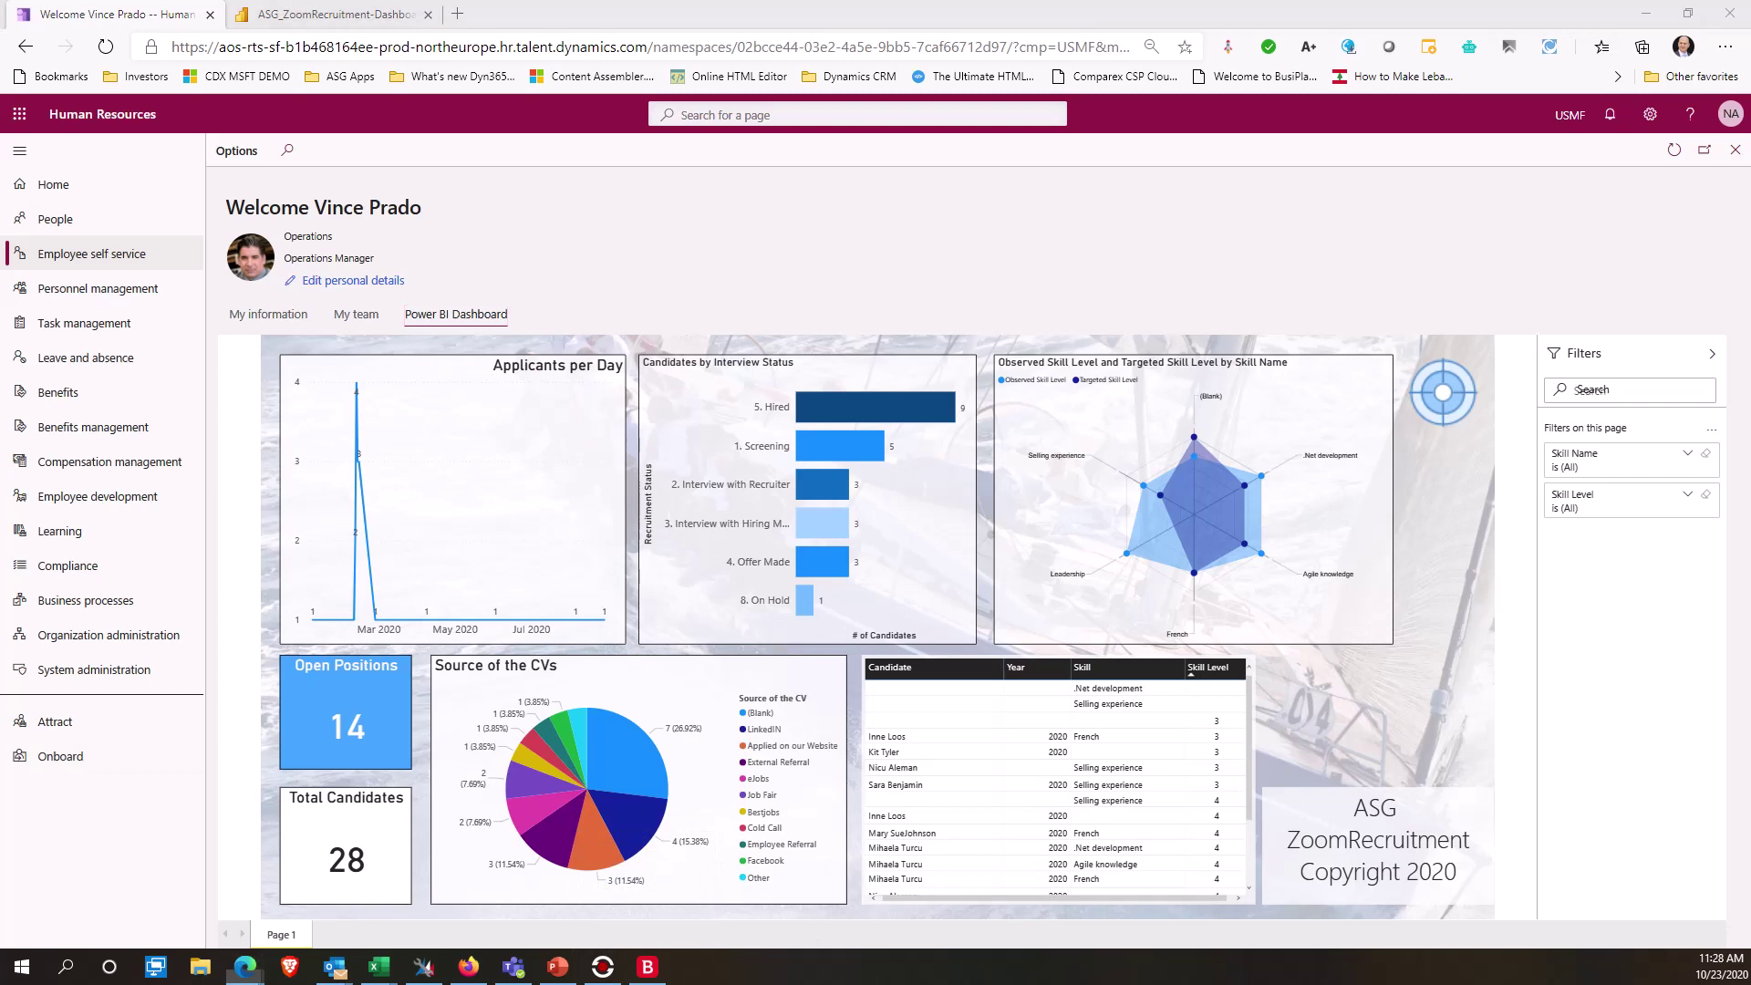